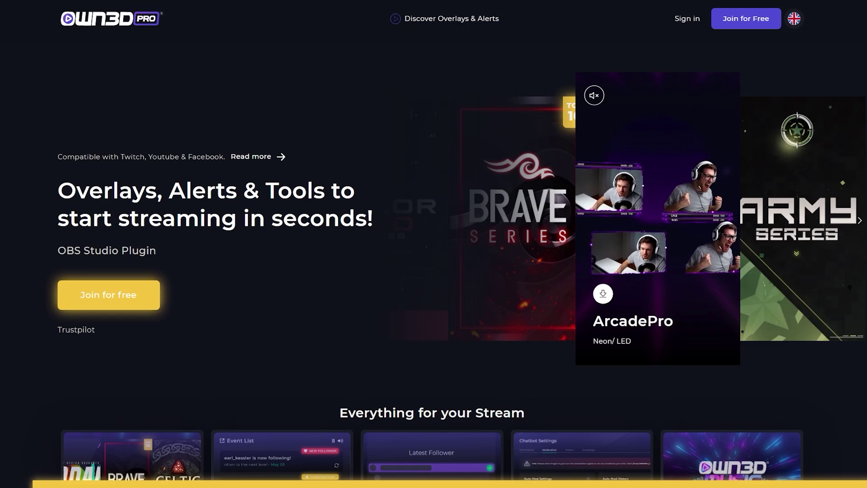
- Scroll the OWN3D Pro homepage past the feature cards and carousels to the All Overlays grid
scroll(433, 266, down, 2)
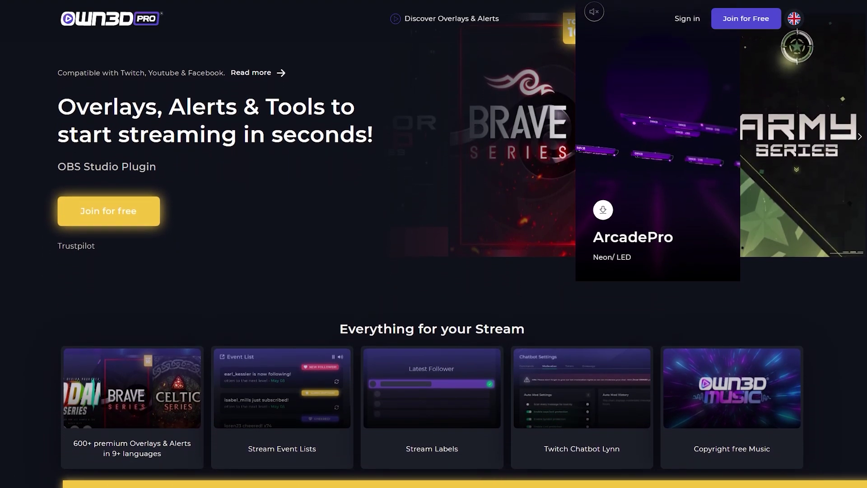
scroll(433, 266, down, 2)
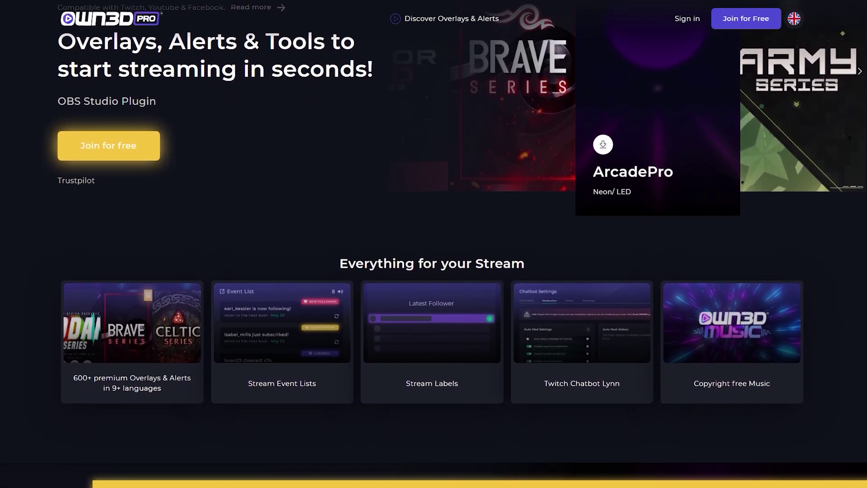
scroll(433, 266, down, 2)
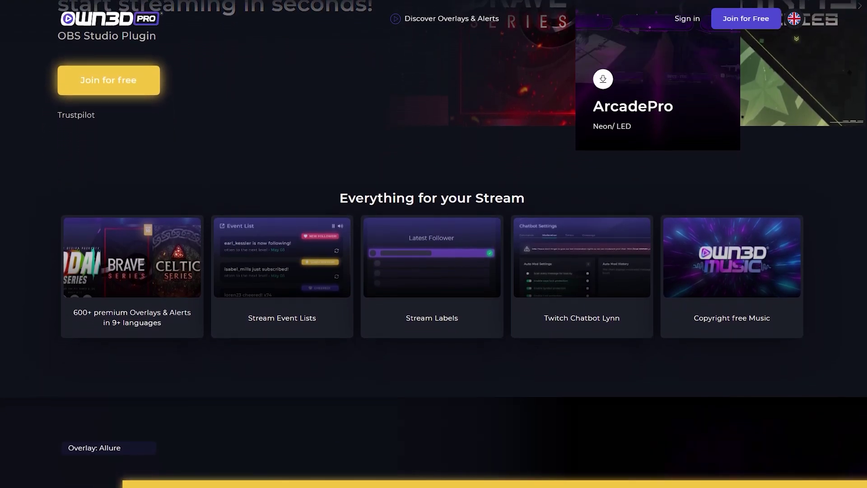
scroll(433, 266, down, 2)
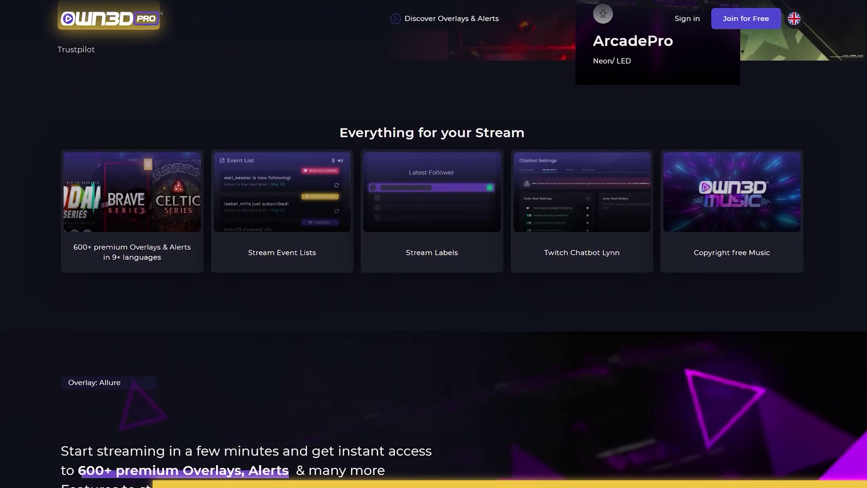
scroll(433, 266, down, 5)
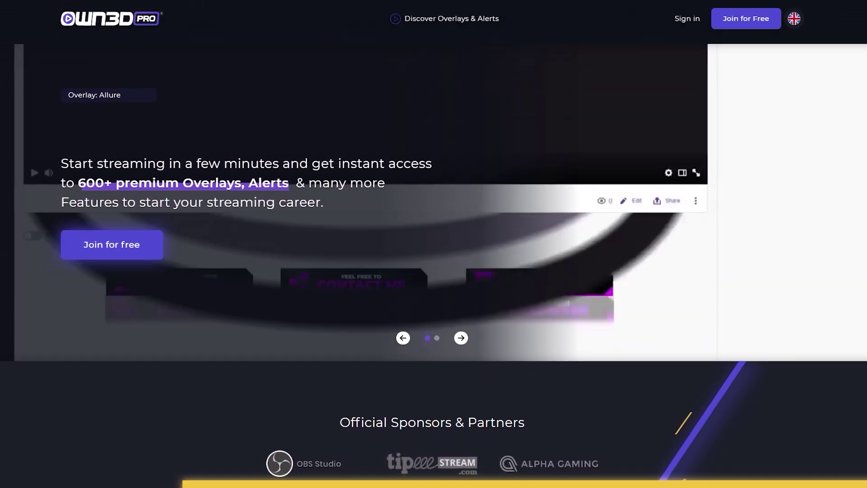
scroll(433, 266, down, 2)
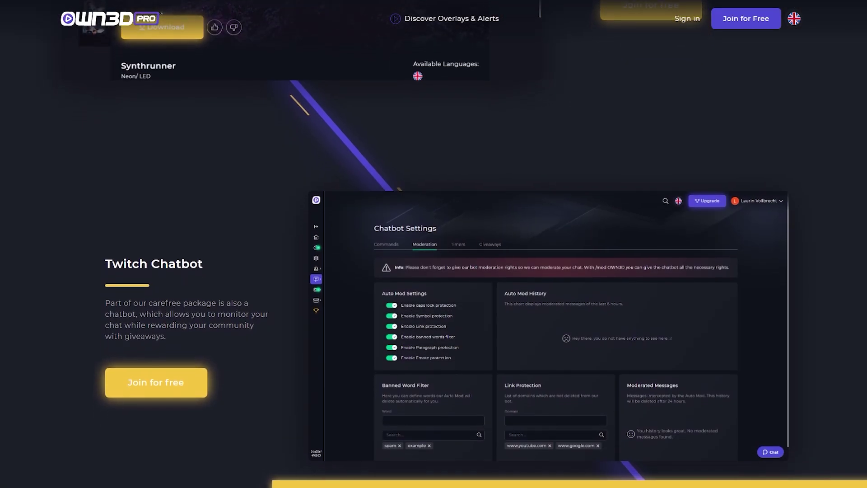
scroll(433, 243, down, 1)
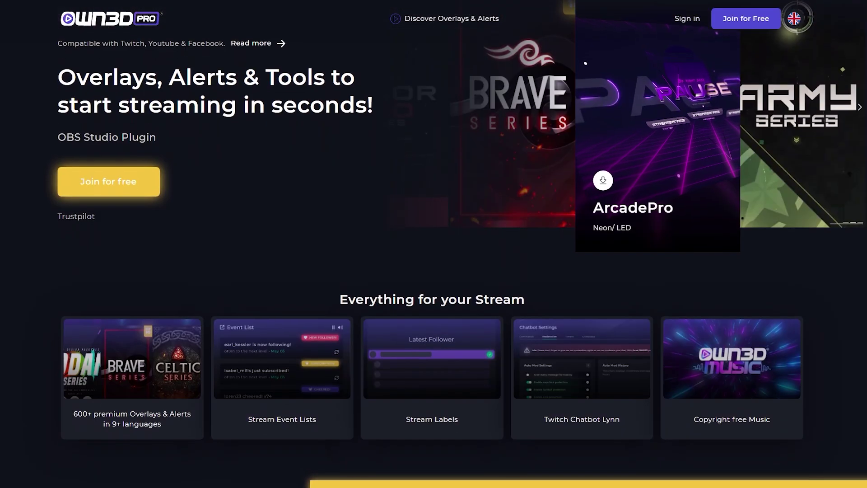
scroll(433, 244, down, 2)
scroll(434, 244, down, 2)
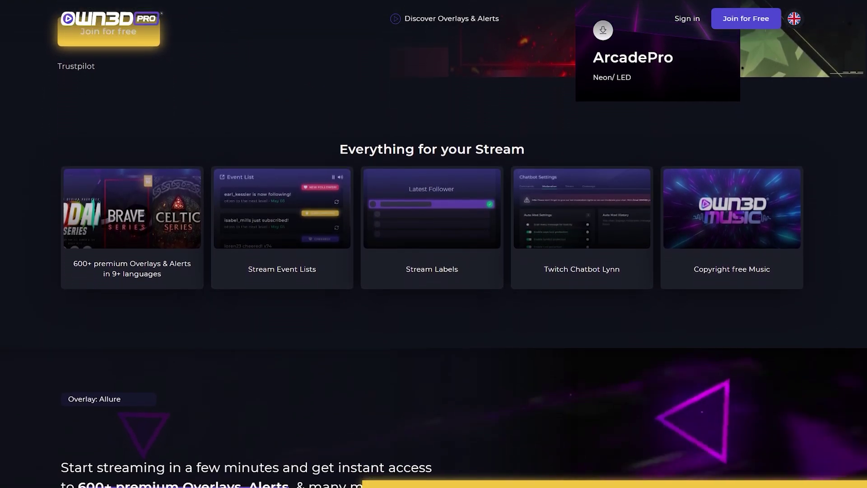
scroll(434, 244, down, 3)
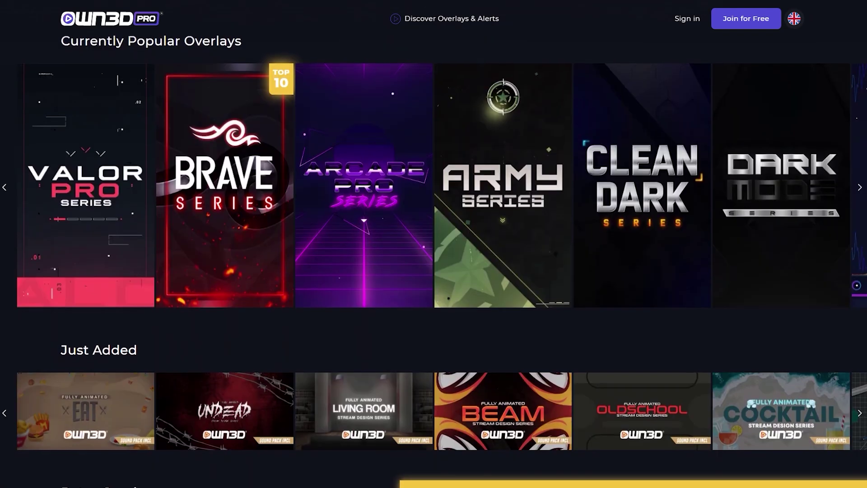
scroll(433, 244, down, 2)
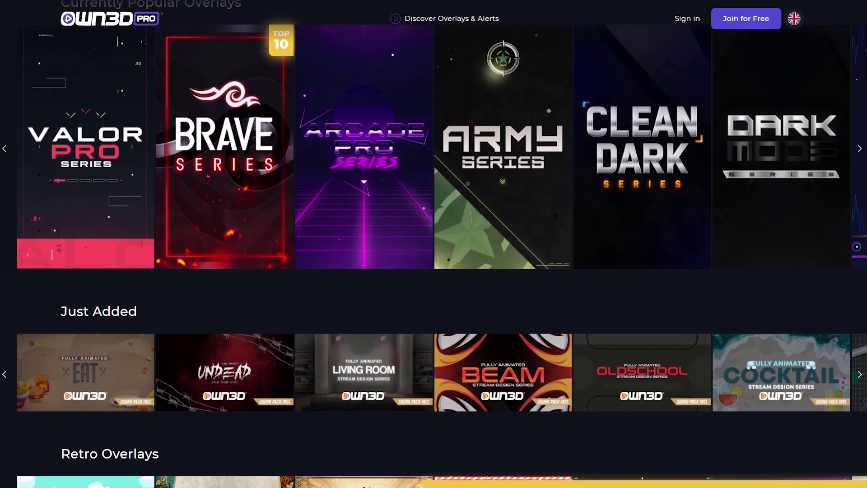
scroll(433, 244, down, 2)
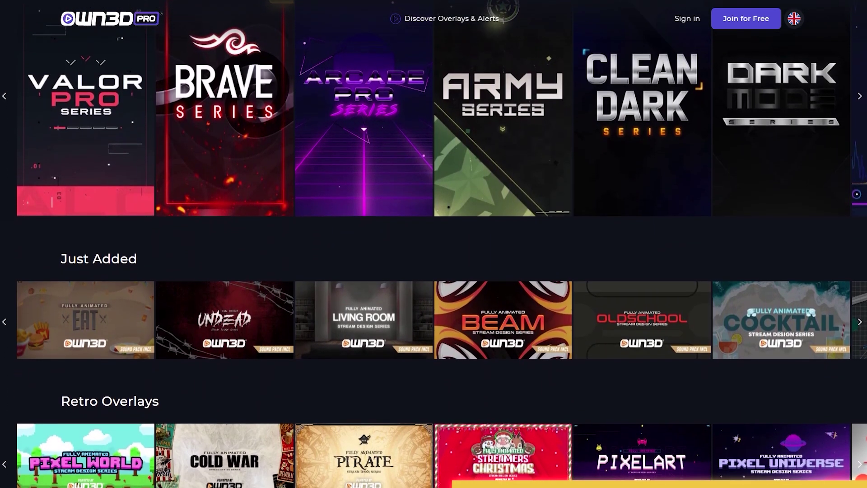
scroll(433, 244, down, 7)
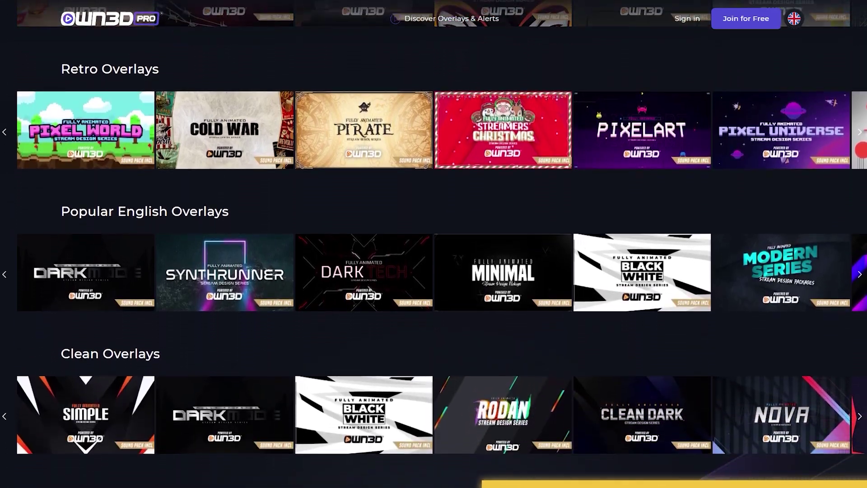
scroll(433, 244, down, 20)
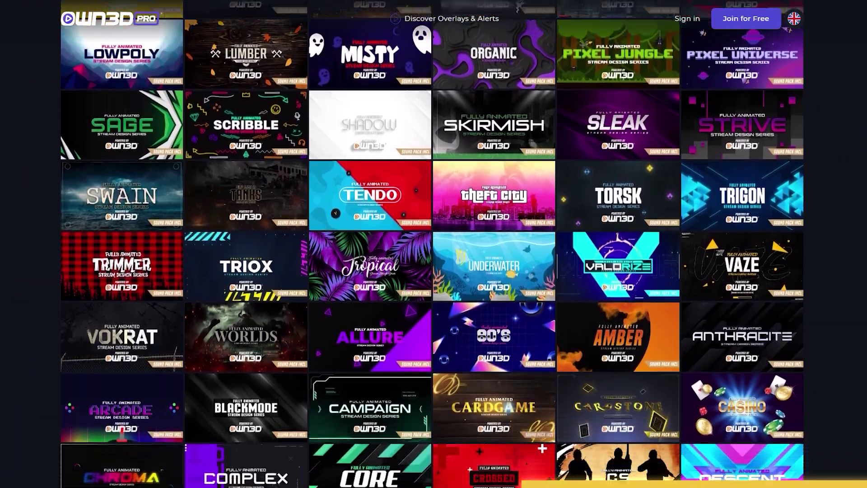
scroll(433, 244, down, 2)
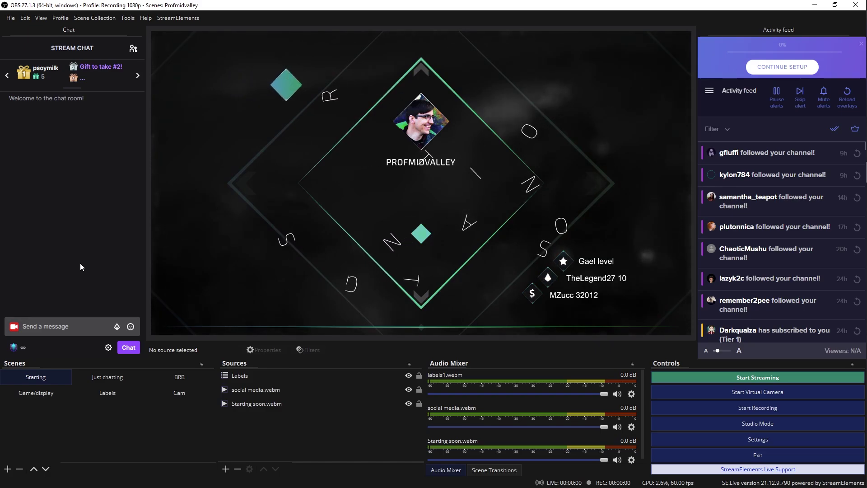
- In Just chatting, switch Scenes to List Mode and add a 'Main cam' capture source using Pengo 4K Grabber
click(105, 377)
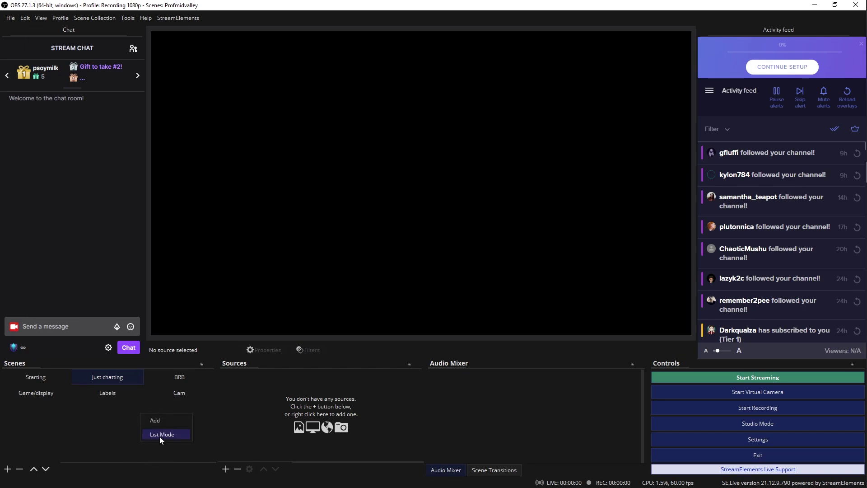
click(159, 435)
click(230, 467)
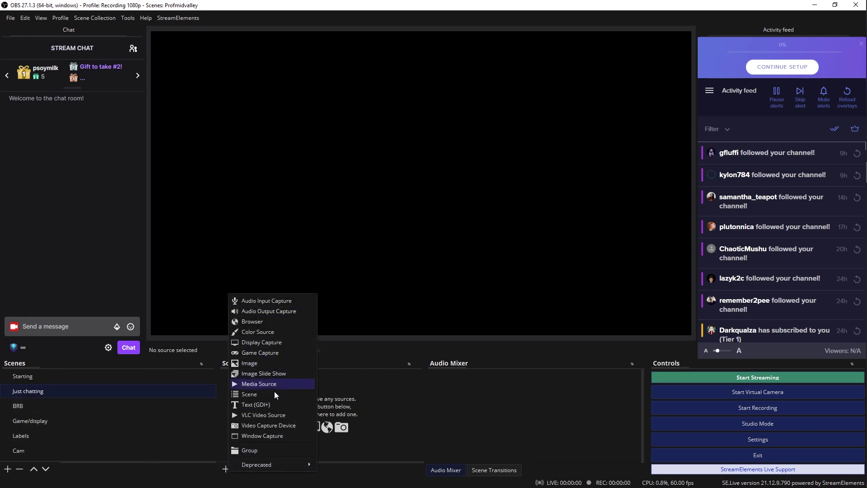
click(276, 426)
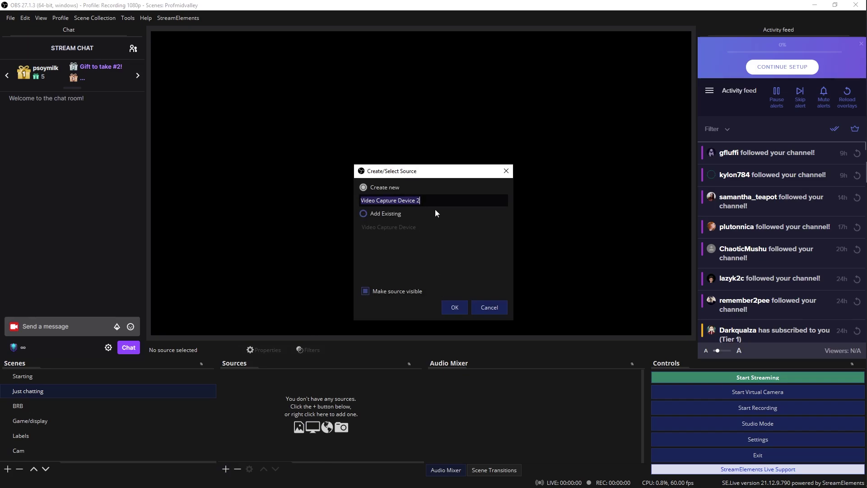
text(Main cam)
key(Return)
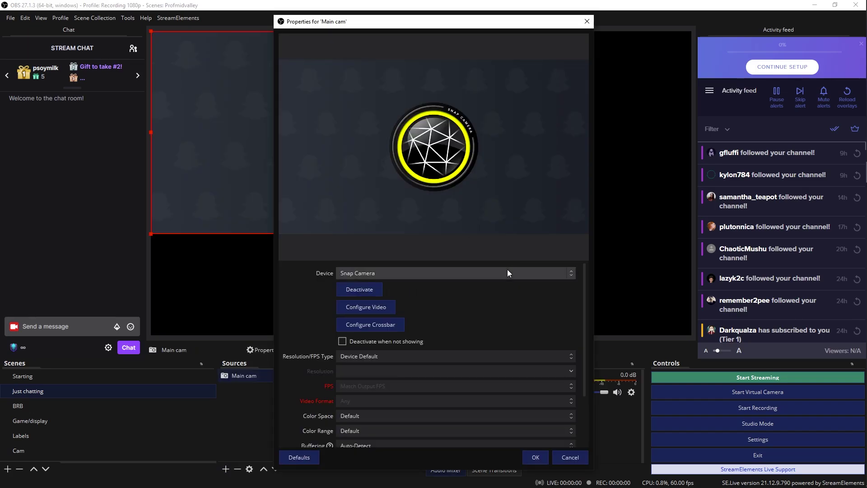
click(508, 273)
click(431, 292)
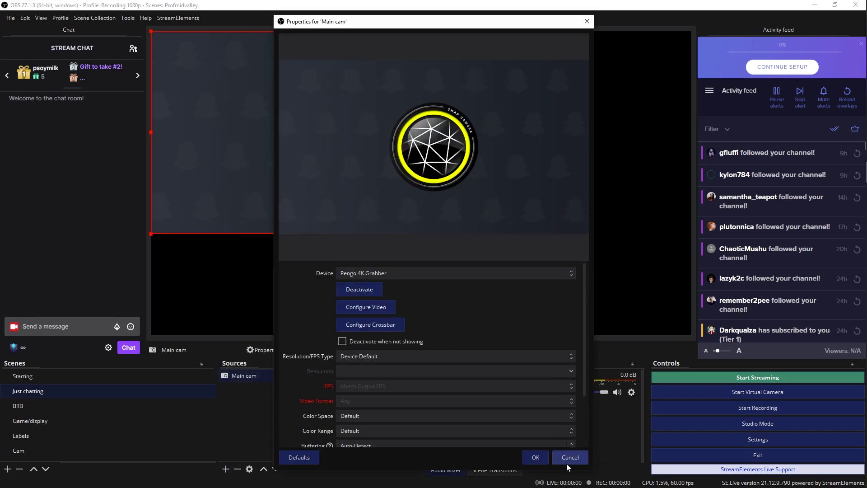
click(536, 457)
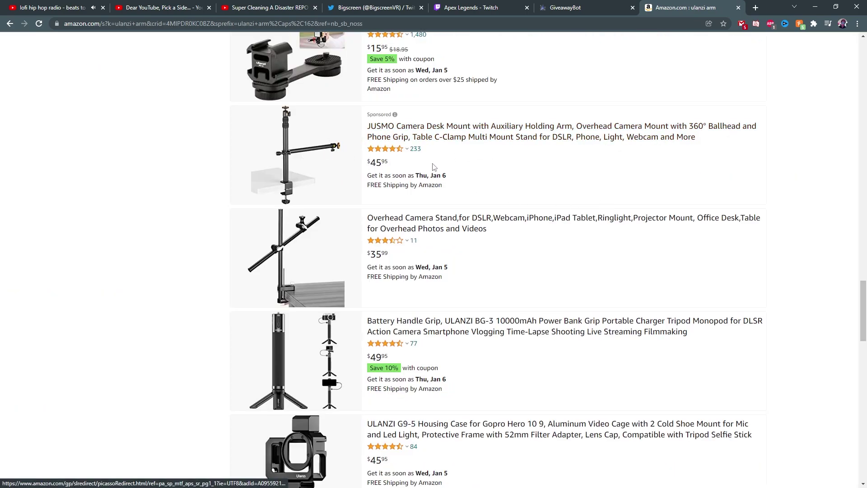
scroll(239, 212, down, 1)
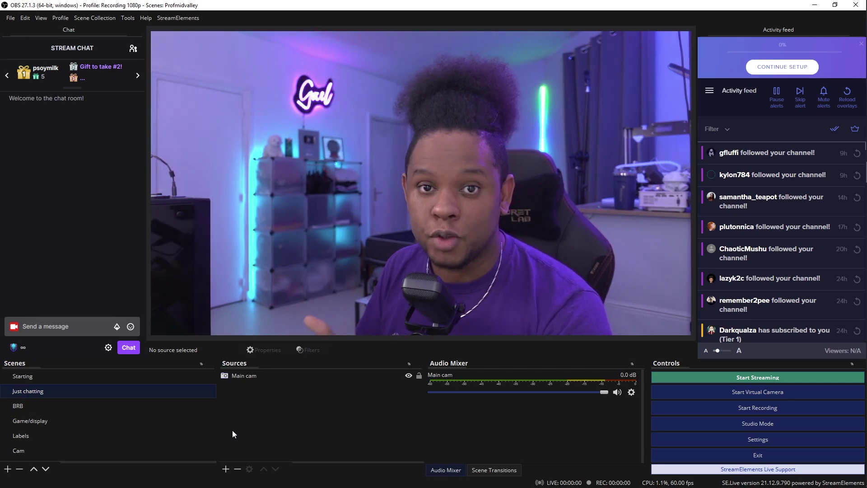
- Add a Video Capture Device source named 'webcam' using the HD Pro Webcam C920
click(225, 468)
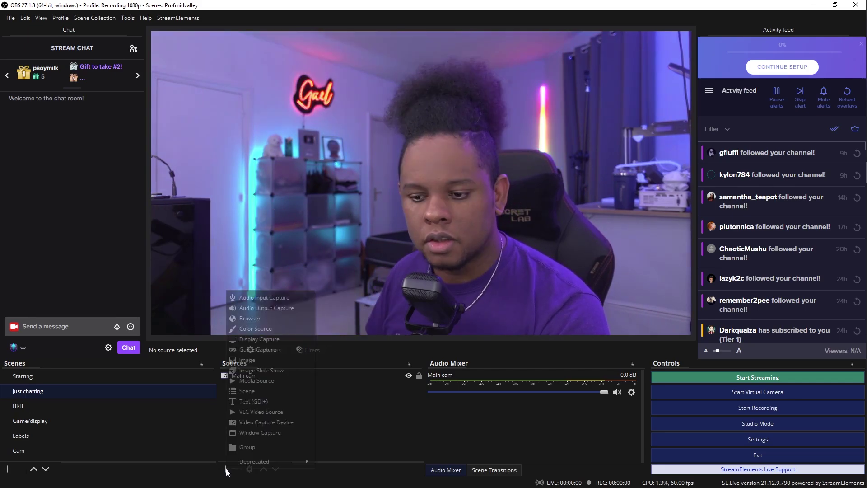
click(259, 422)
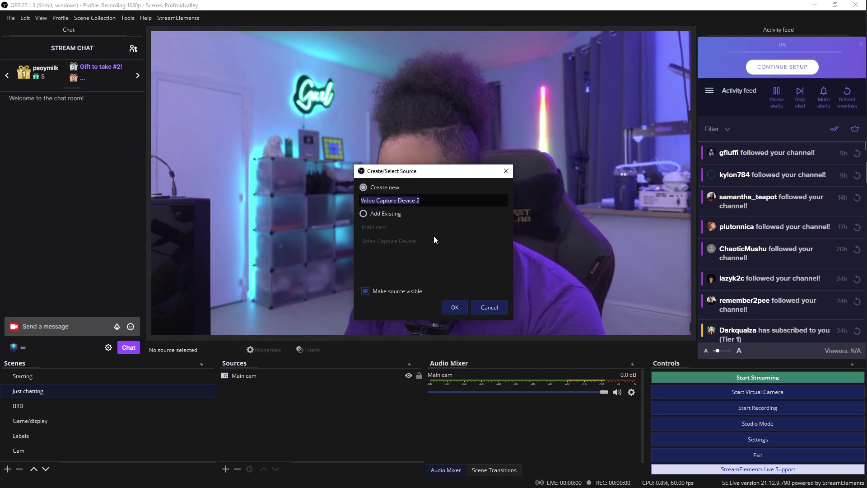
text(webcam)
key(Return)
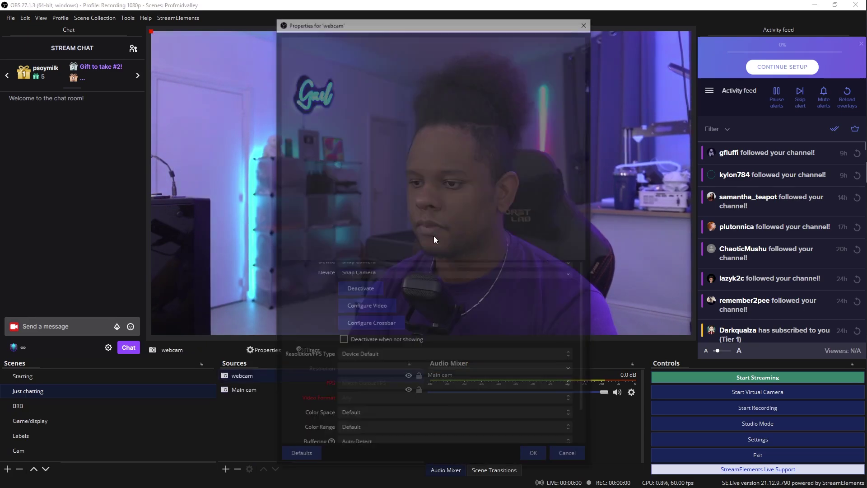
click(504, 273)
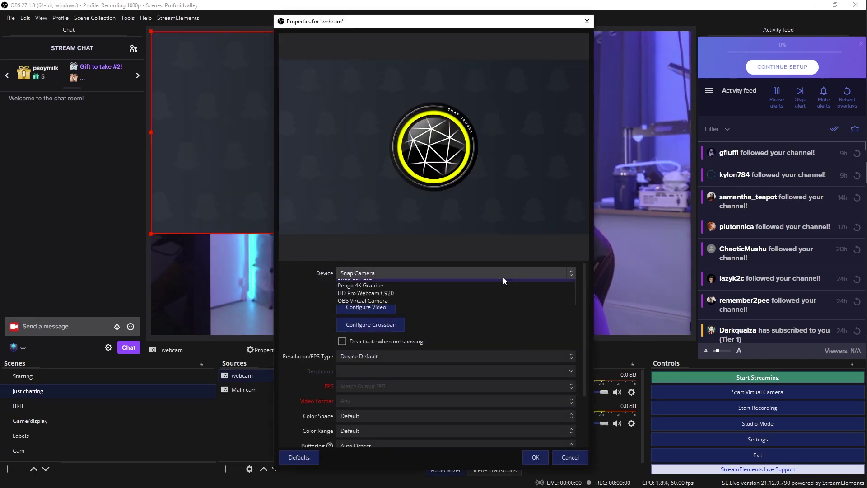
click(450, 296)
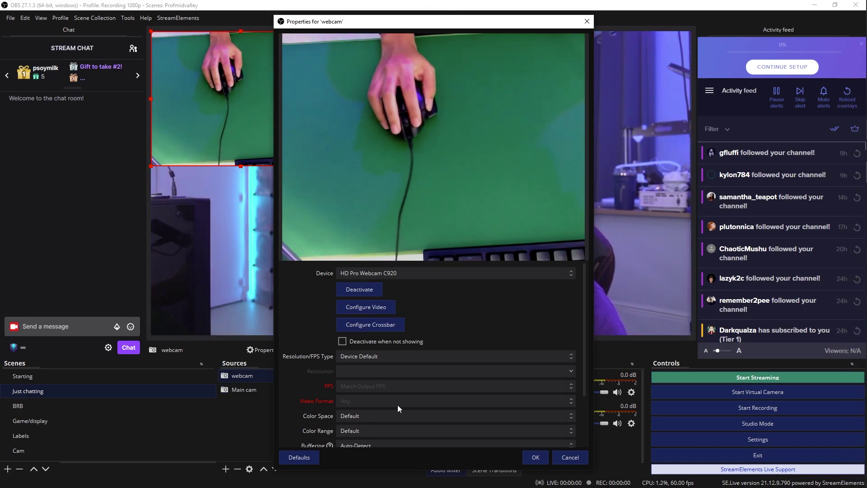
- Set the webcam's Resolution/FPS Type to Custom with a 1920x1080 resolution
click(400, 357)
click(397, 375)
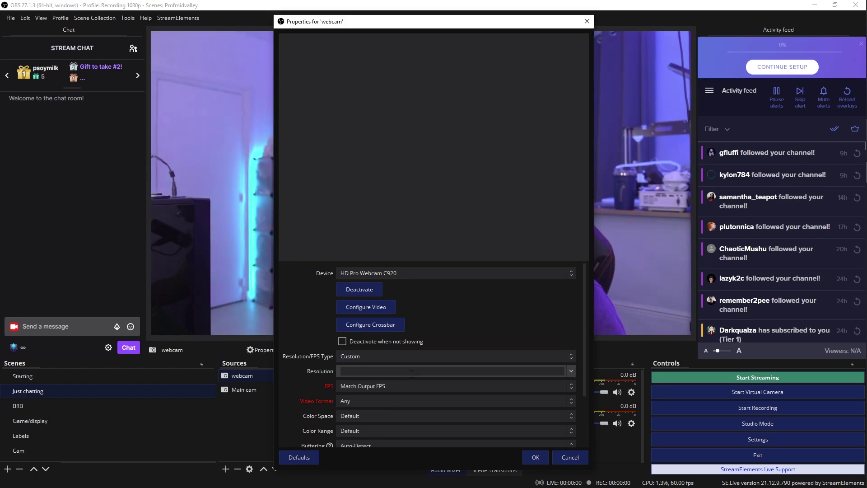
click(570, 371)
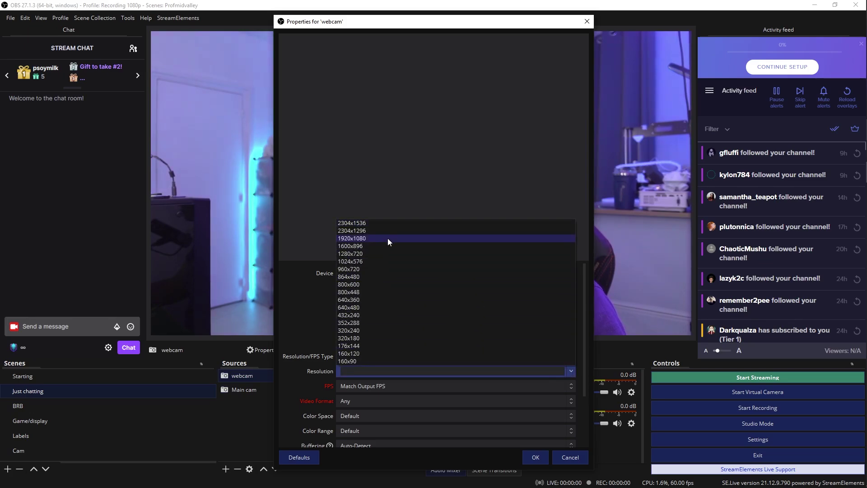
click(387, 238)
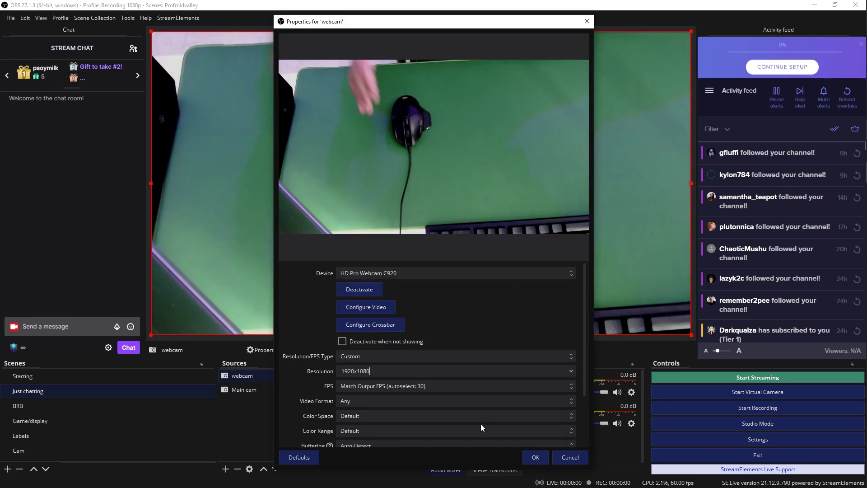
- In Configure Video, raise webcam contrast from 128 to 134 and set manual white balance to 6140
click(356, 307)
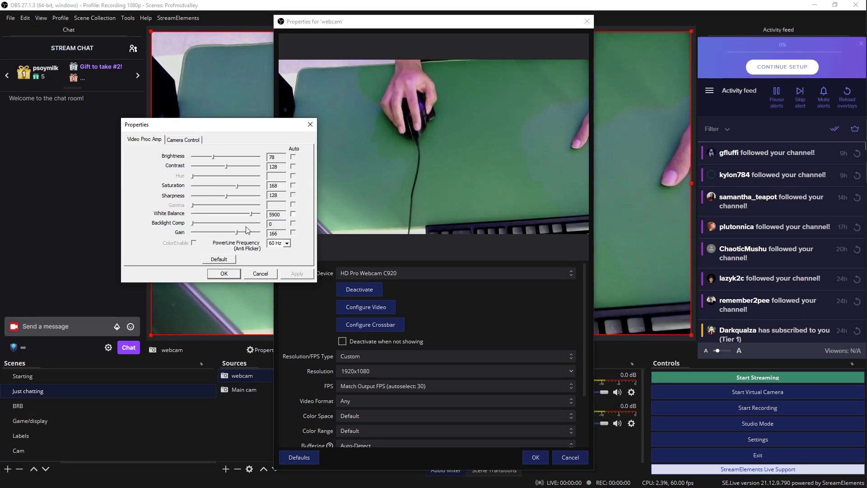
click(226, 166)
drag(227, 165, 228, 166)
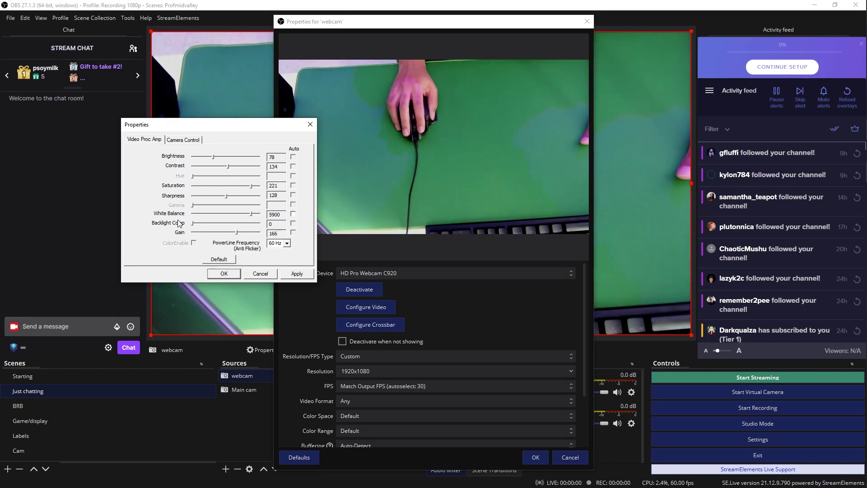
click(294, 214)
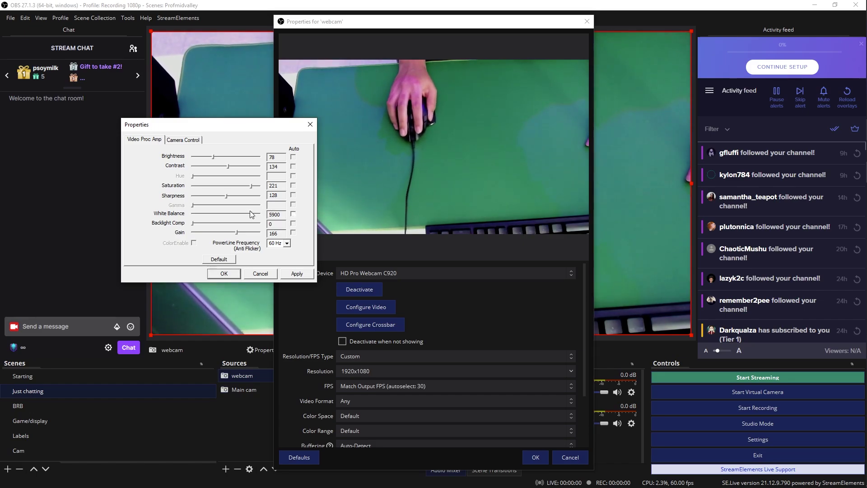
drag(253, 212, 257, 213)
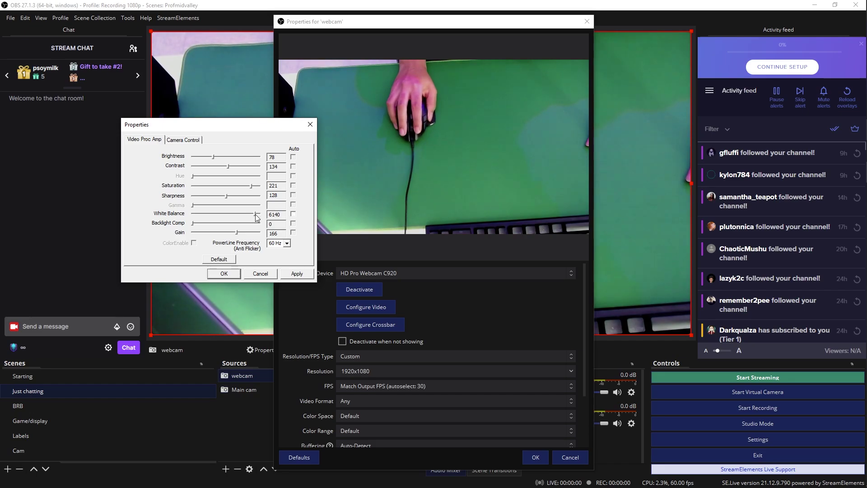
click(198, 141)
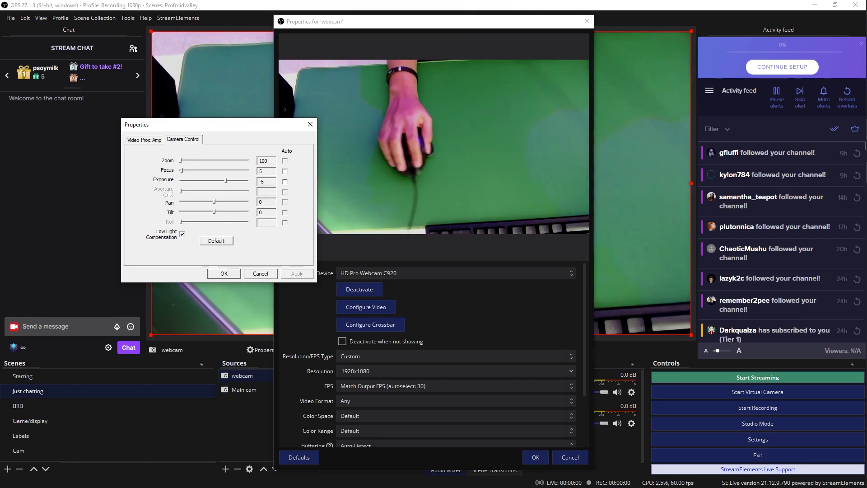
- Close the webcam camera settings and Properties dialogs, keeping the changes
click(221, 273)
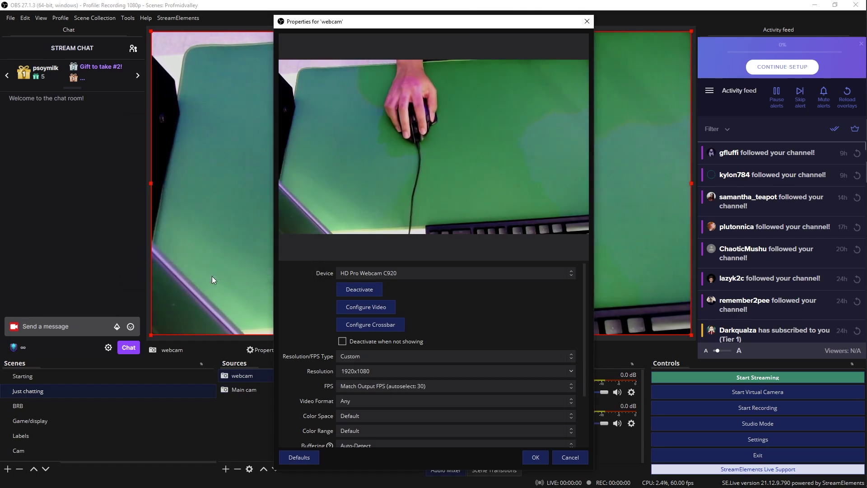
click(531, 456)
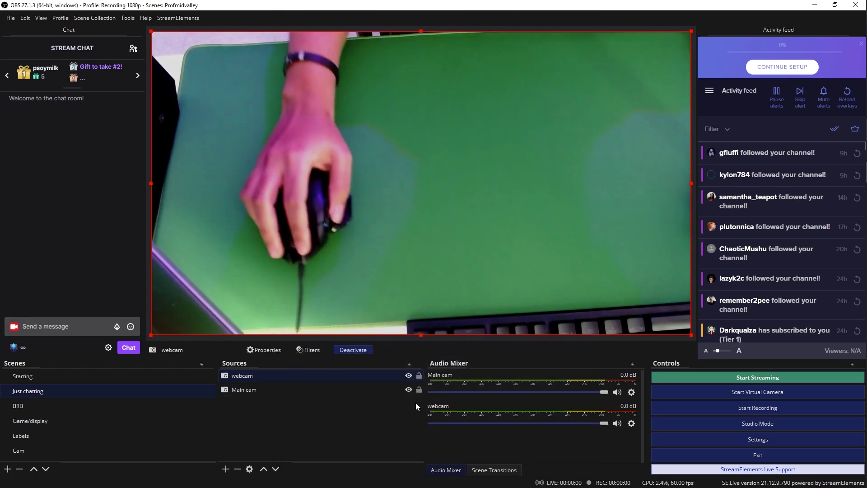
double_click(258, 218)
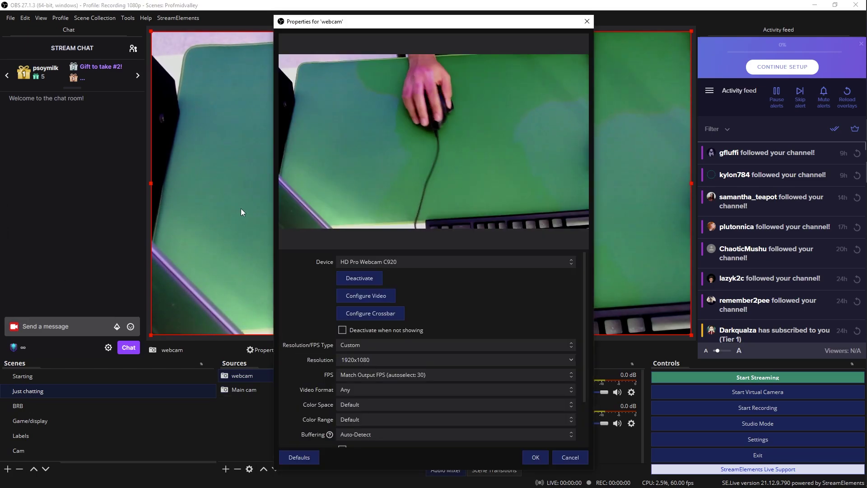
click(533, 460)
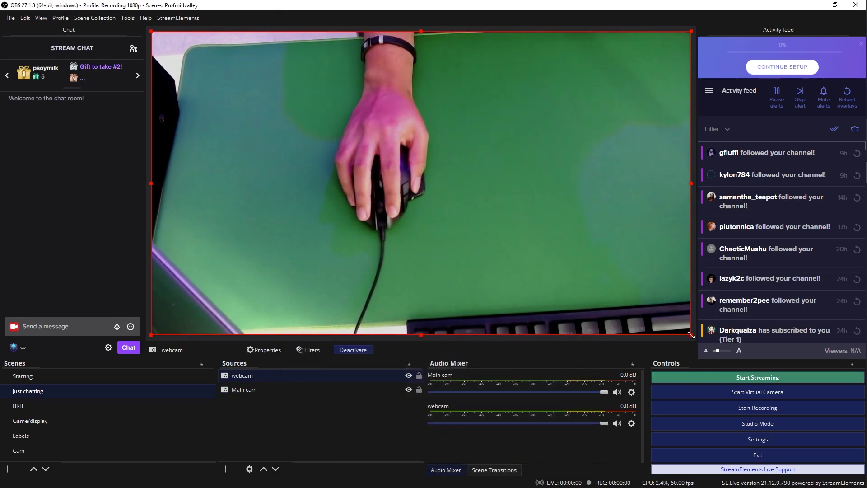
- Shrink the hand cam to the top-left, crop its keyboard strip, left, top and right edges, then lower it slightly
drag(699, 331, 316, 183)
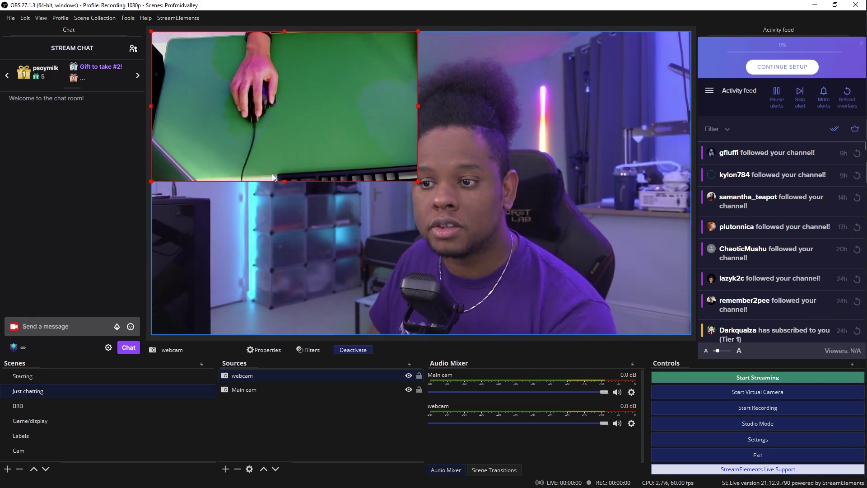
drag(284, 182, 287, 161)
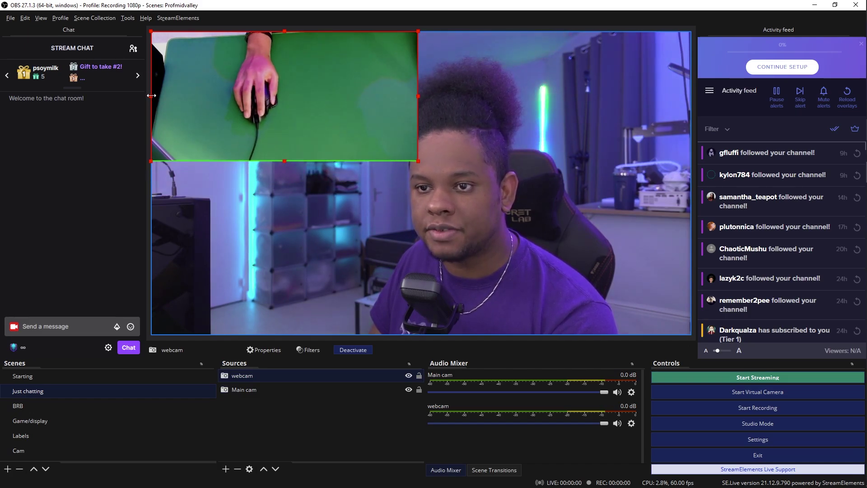
drag(151, 95, 171, 94)
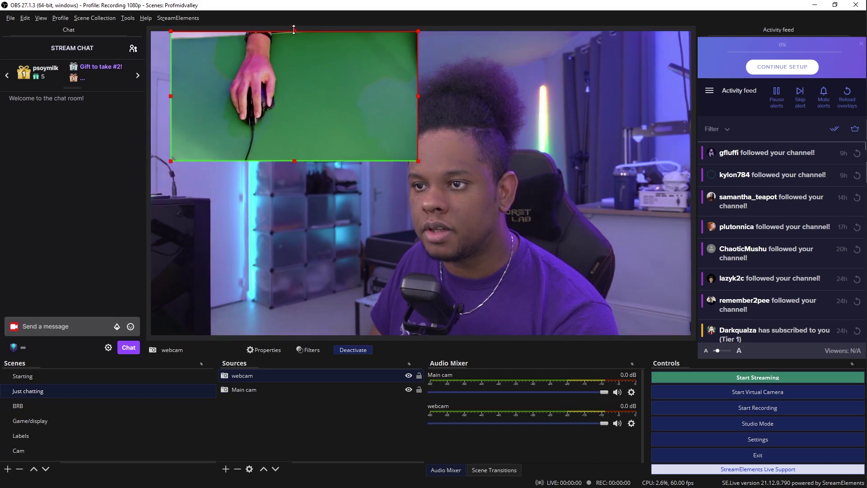
drag(294, 31, 291, 39)
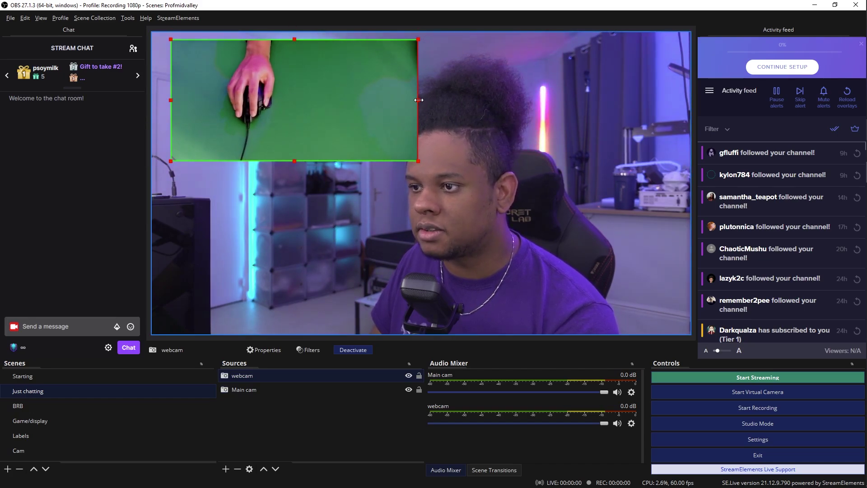
drag(418, 102, 332, 100)
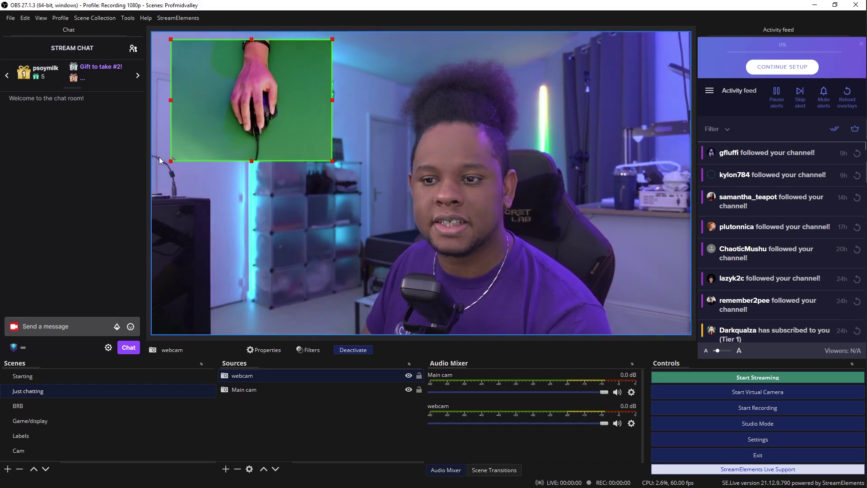
drag(225, 95, 229, 148)
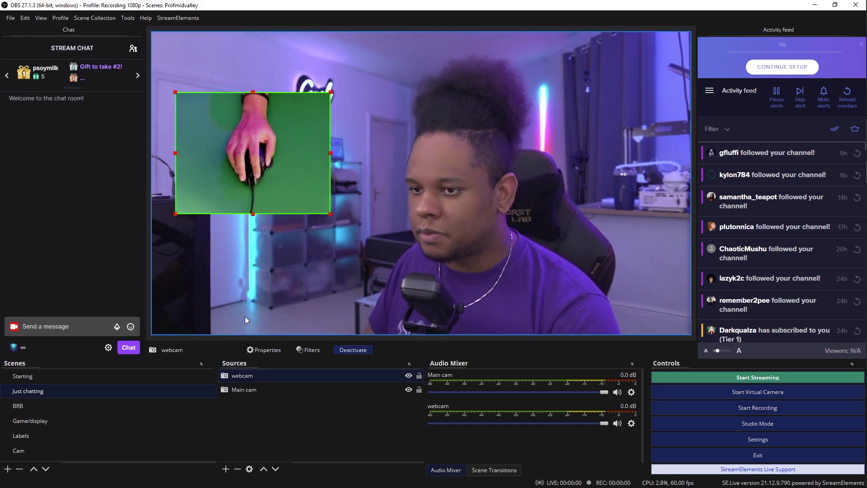
- Add a Chroma Key effect filter to the webcam source and move the Filters window aside
right_click(245, 376)
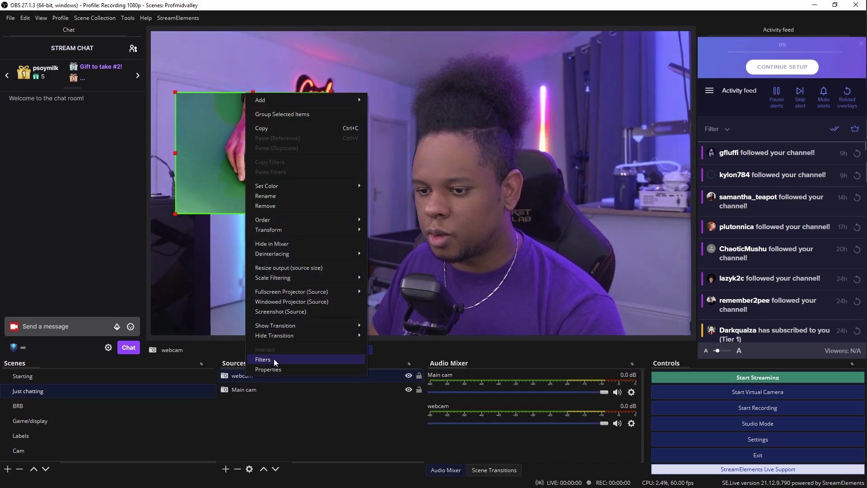
click(273, 358)
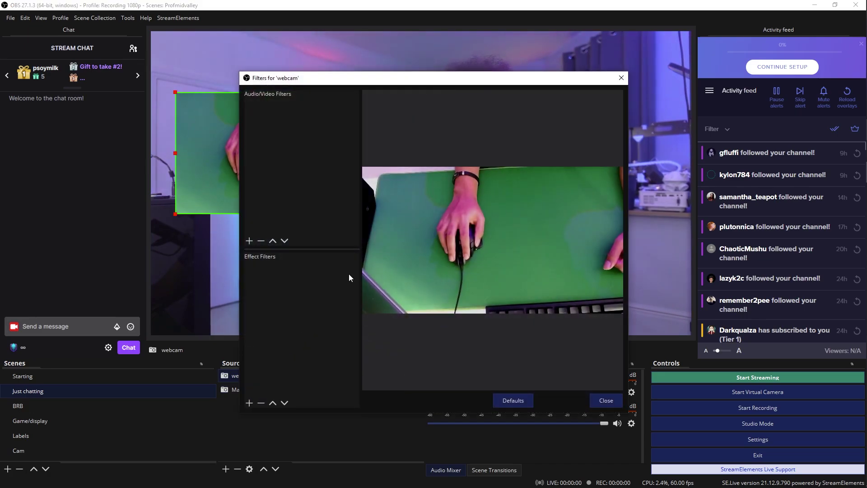
click(249, 403)
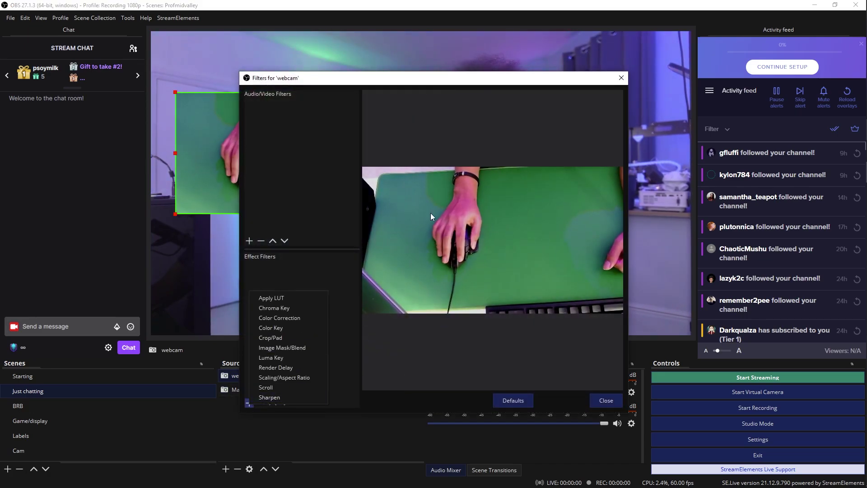
click(295, 307)
click(413, 263)
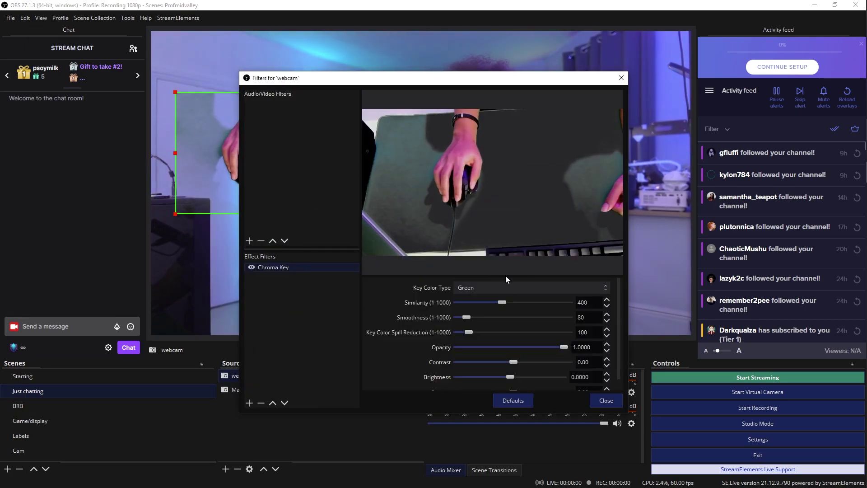
drag(366, 80, 501, 72)
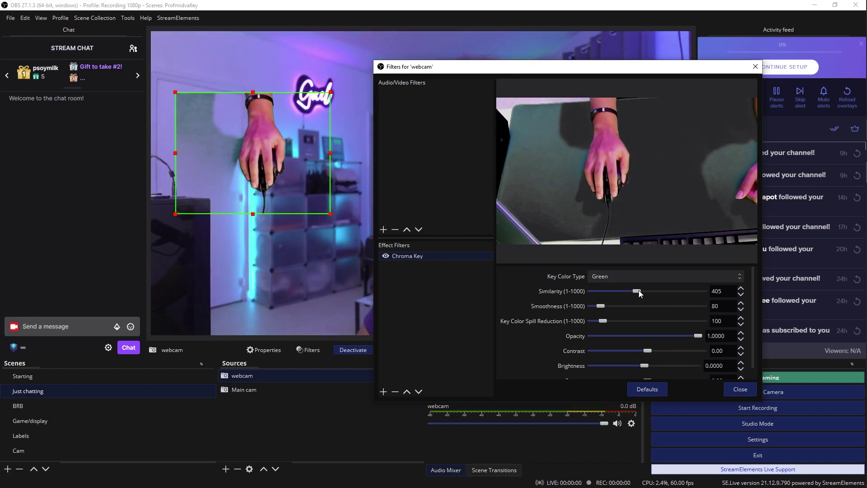
- Tune the webcam Chroma Key to Similarity 474, Smoothness 21 and Key Color Spill Reduction 62
drag(638, 290, 639, 290)
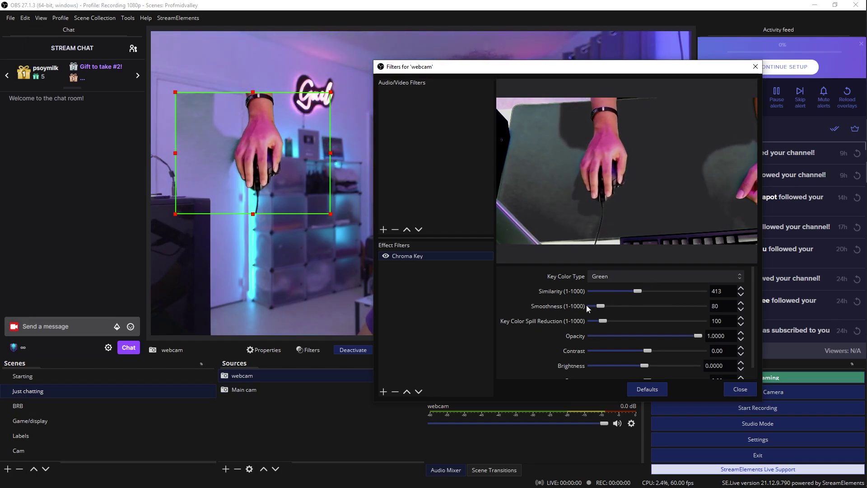
drag(600, 305, 584, 304)
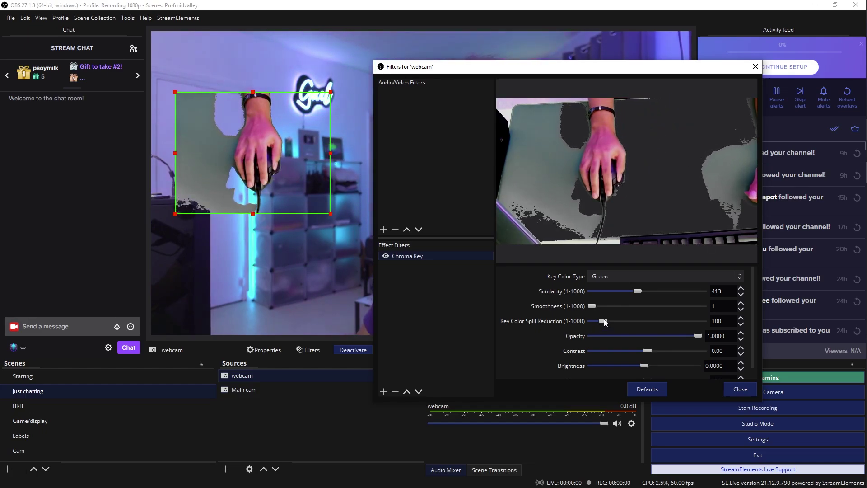
drag(603, 319, 600, 323)
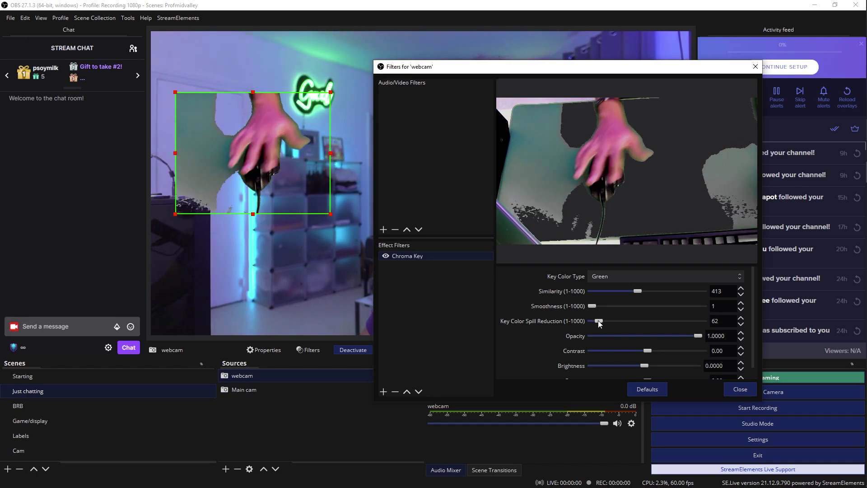
drag(637, 291, 645, 292)
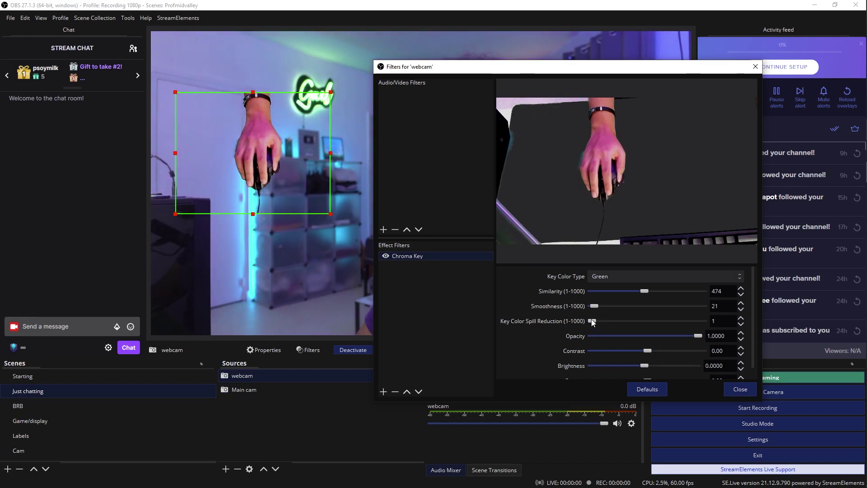
drag(587, 319, 607, 314)
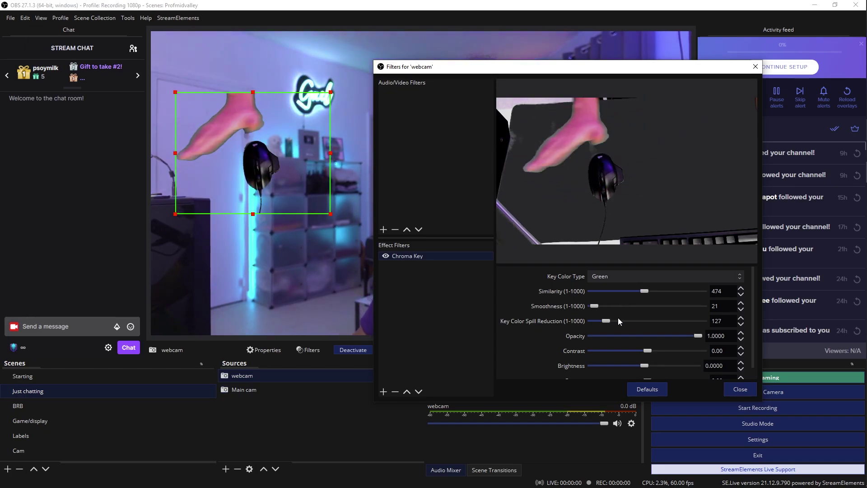
drag(607, 321, 599, 320)
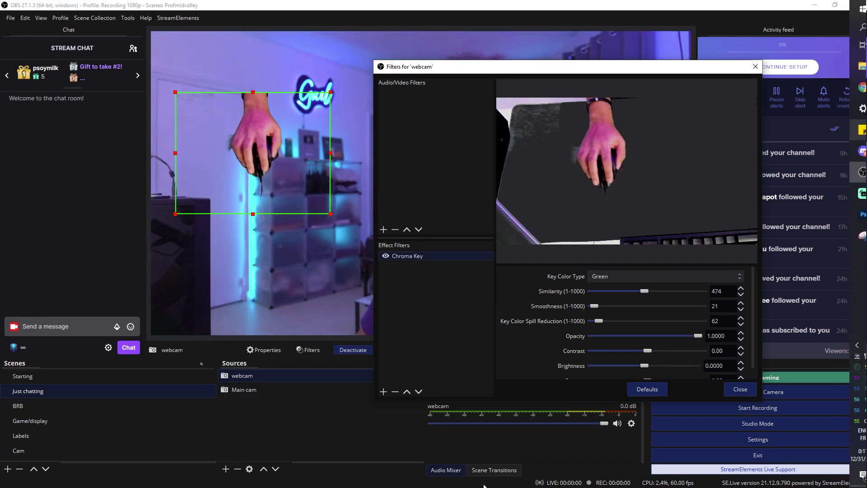
- Adjust the Chroma Key Similarity back and forth, settling on 462 with Smoothness 54
drag(642, 291, 654, 293)
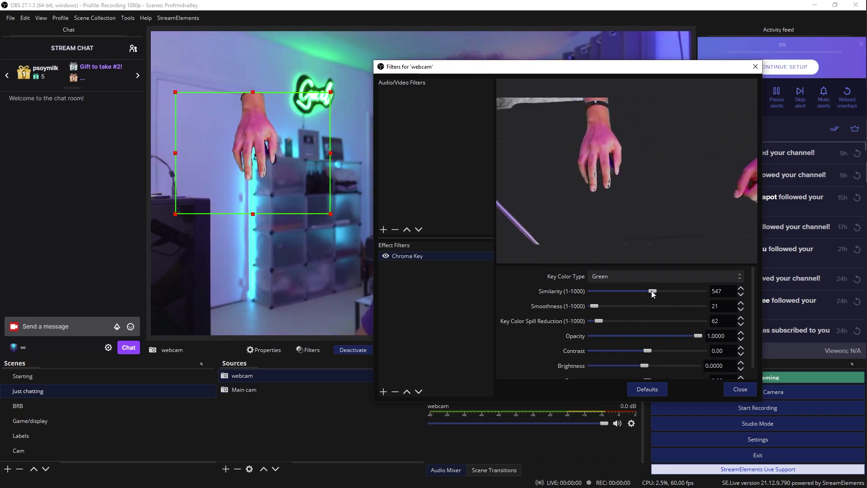
drag(652, 292, 643, 291)
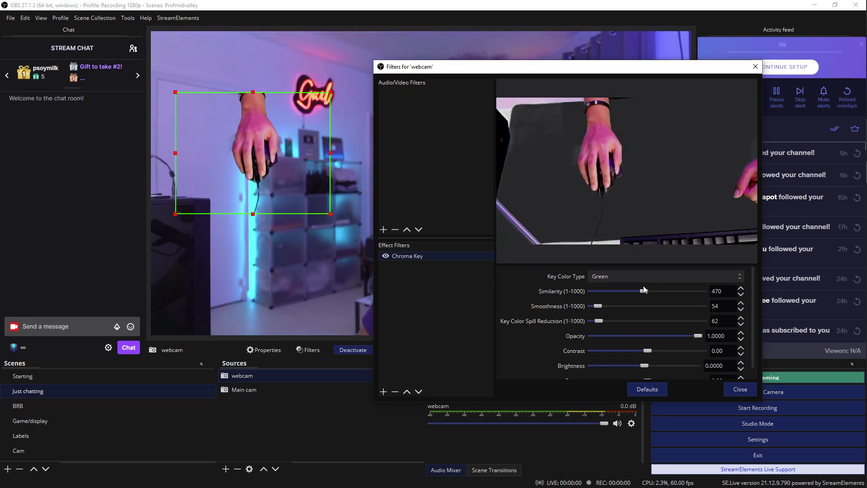
drag(644, 290, 639, 290)
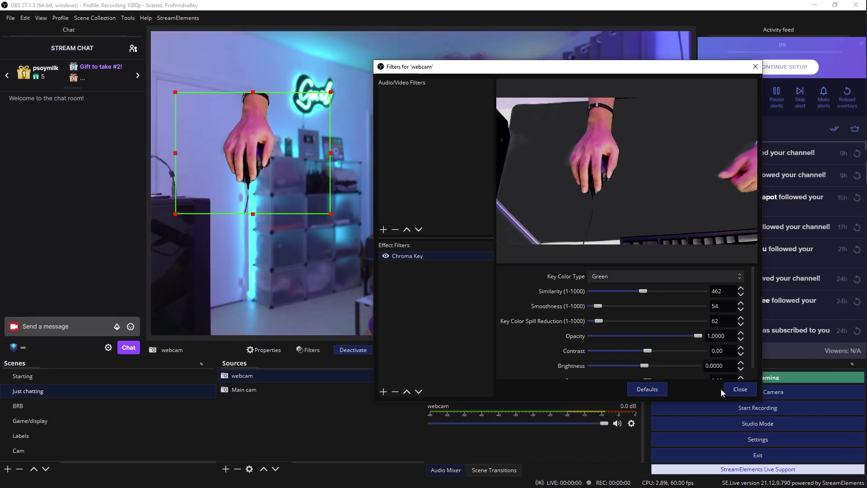
- Close the filters window, undo the hand cam move, and delete Cam and photo.png from Game/display
click(732, 391)
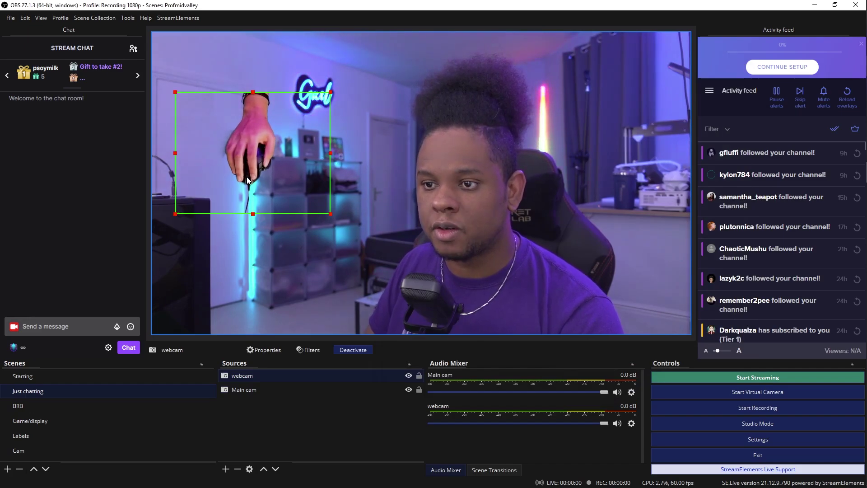
drag(226, 100, 435, 296)
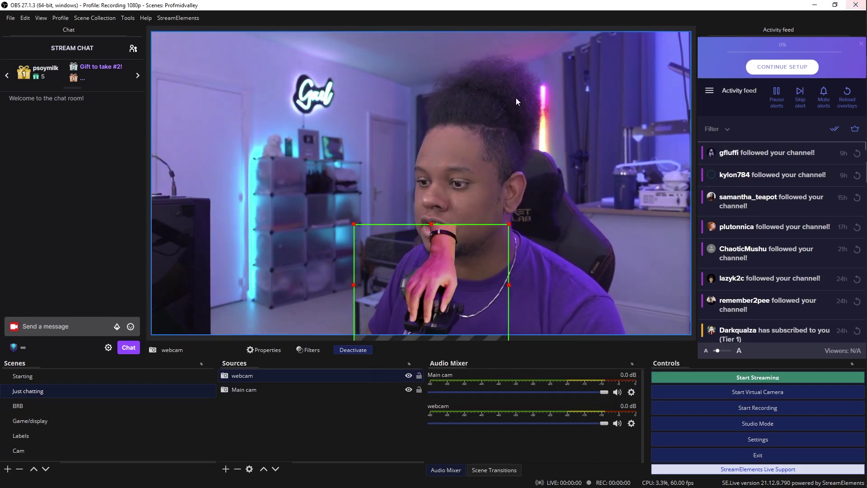
key(ctrl+z)
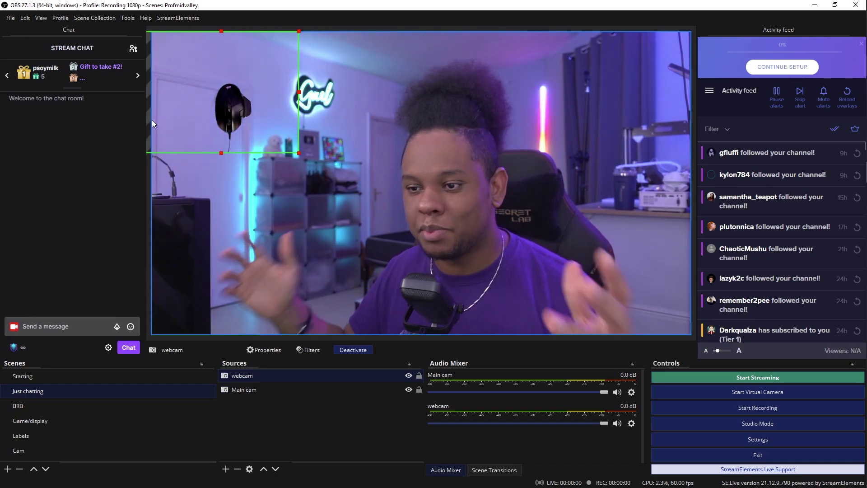
click(38, 421)
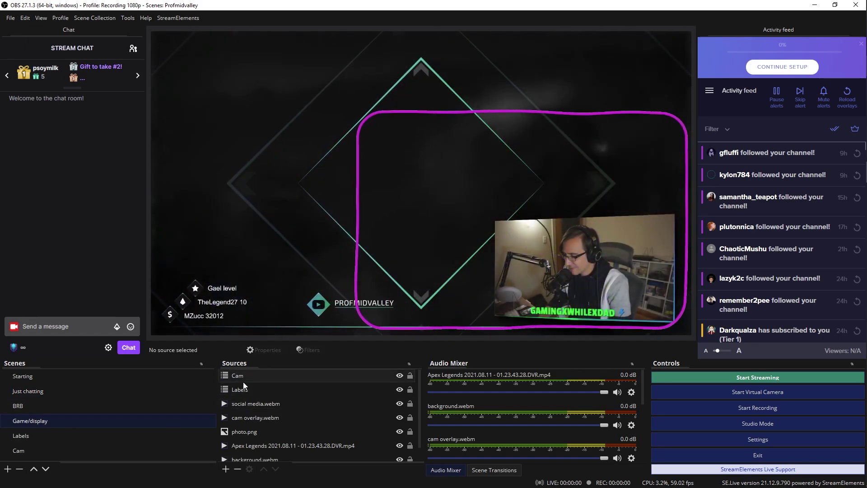
click(243, 376)
key(Delete)
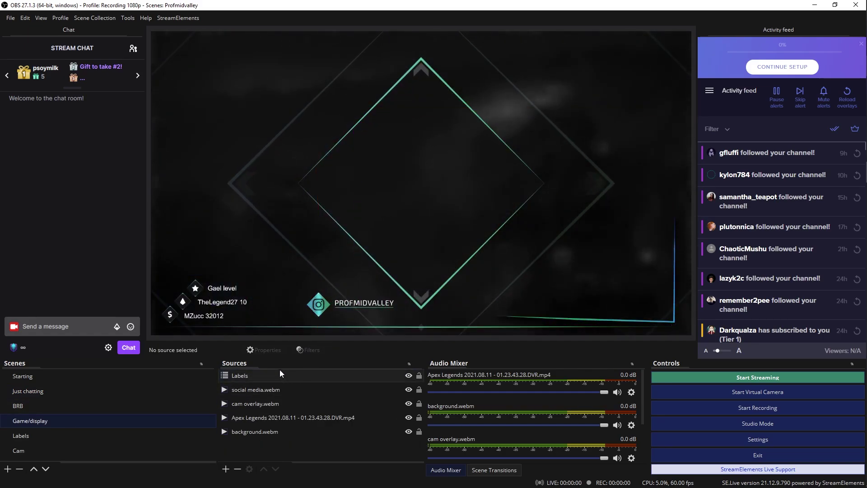
- Preview the Starting, BRB and Game/display scenes, ending back on Just chatting
click(61, 375)
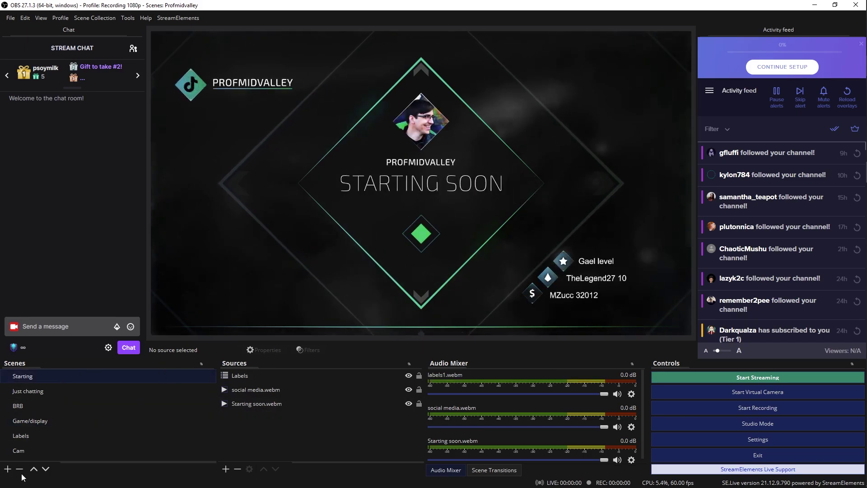
click(32, 389)
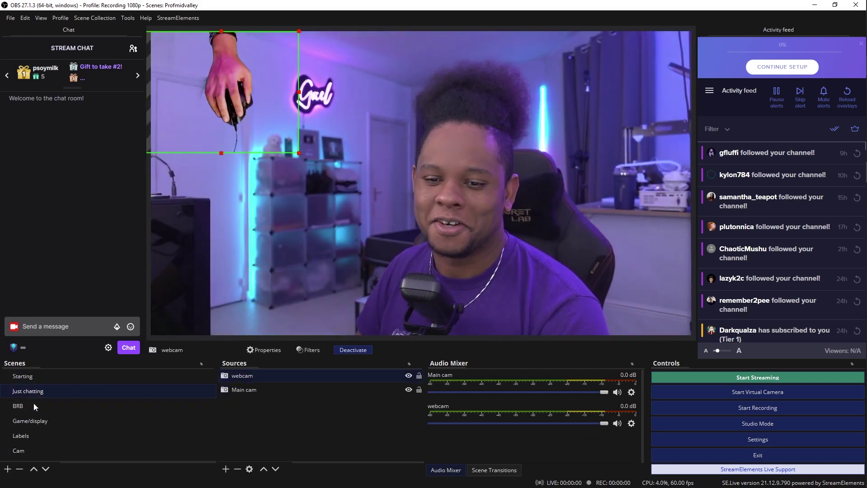
click(41, 408)
click(48, 420)
click(53, 390)
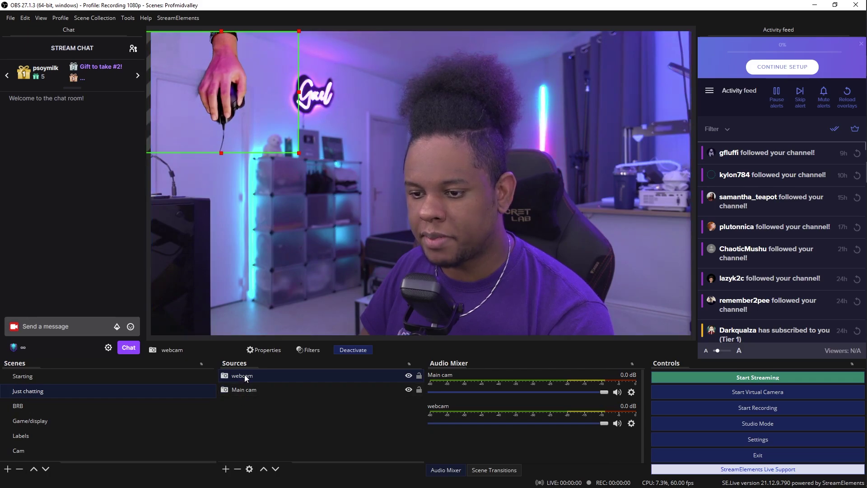
- Copy the webcam source, paste it as a reference into Game/display, and shift it right over the gameplay
right_click(245, 376)
click(277, 127)
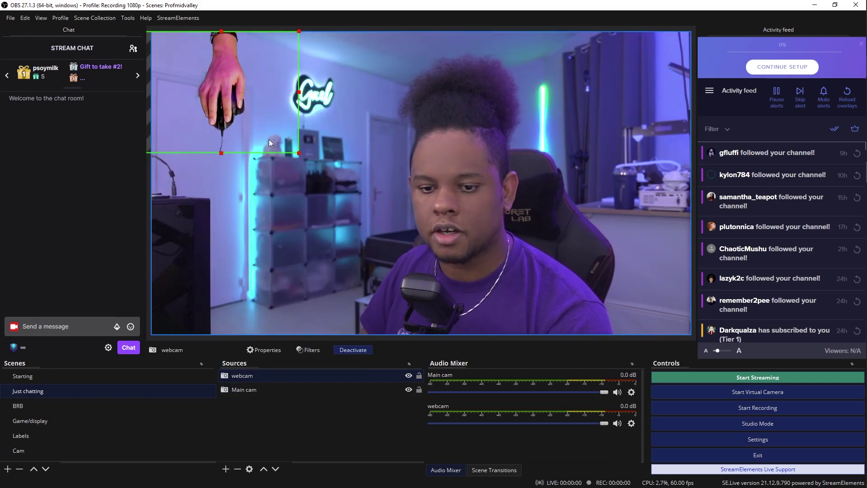
click(96, 421)
right_click(275, 373)
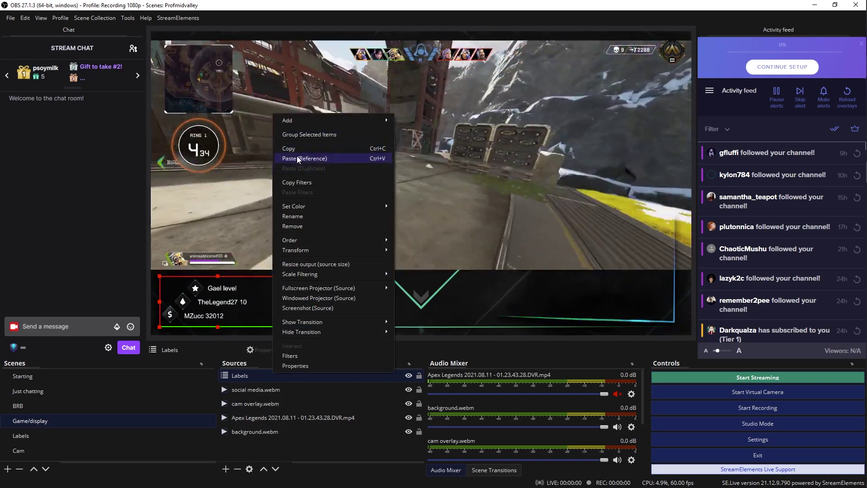
click(296, 157)
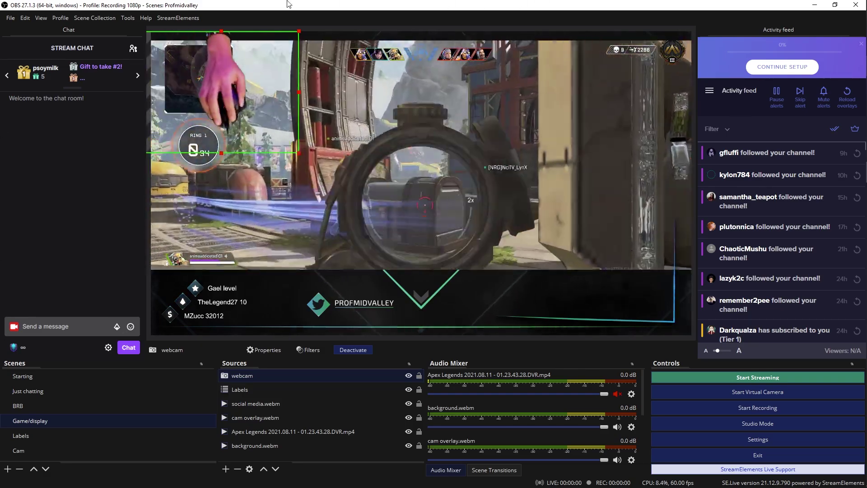
drag(203, 81, 285, 76)
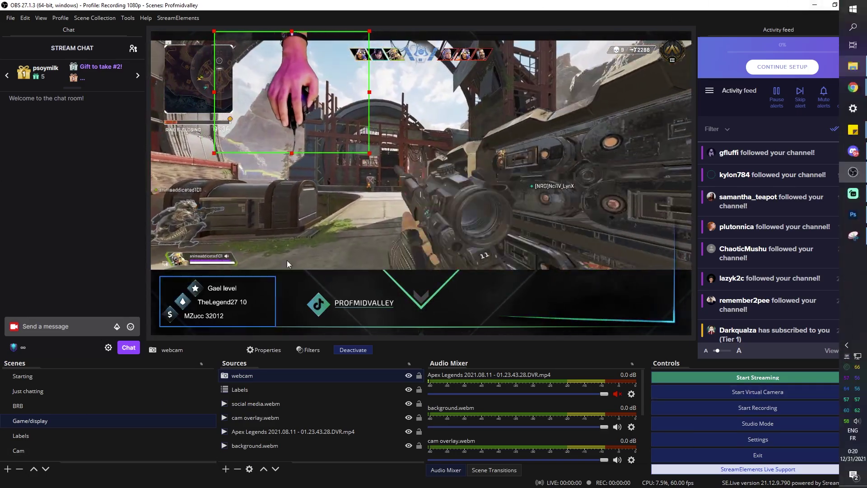
- Rotate the hand cam 90 degrees clockwise and drag it to the gameplay's right edge
drag(300, 99, 312, 140)
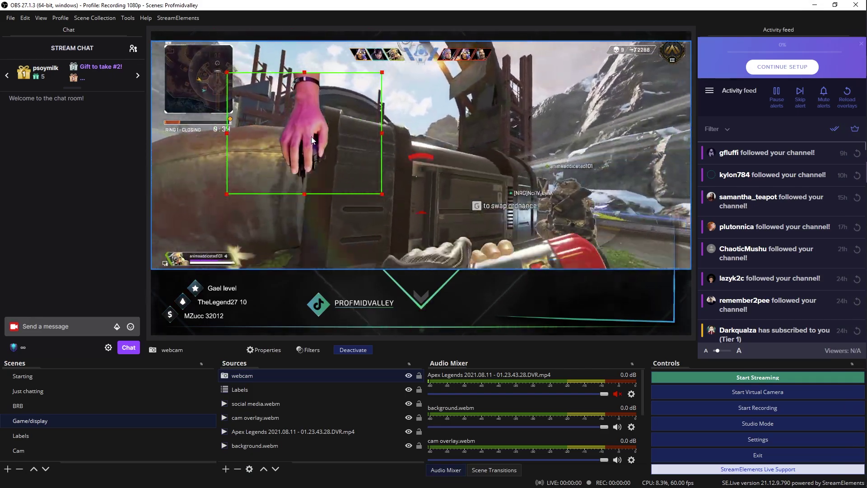
right_click(312, 140)
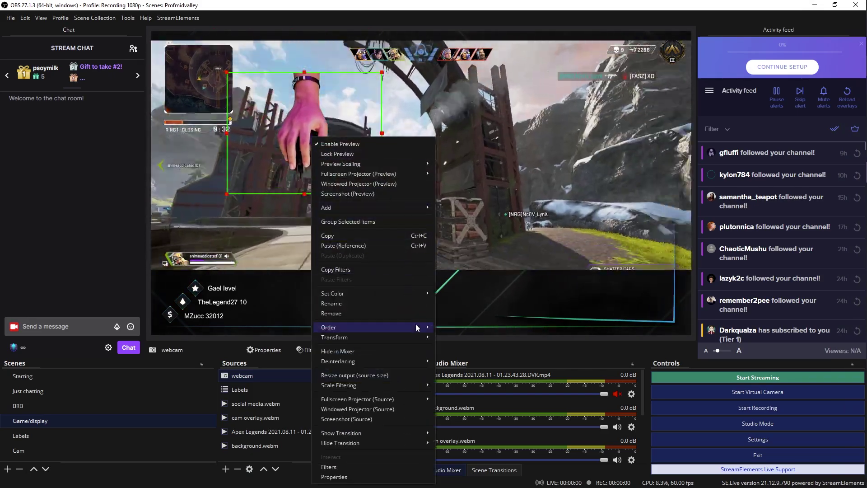
mouse_move(418, 337)
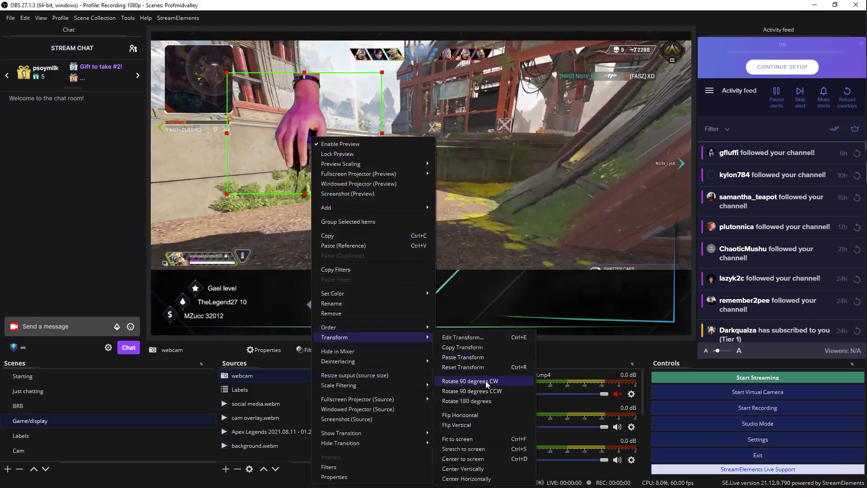
click(486, 381)
drag(299, 149, 634, 175)
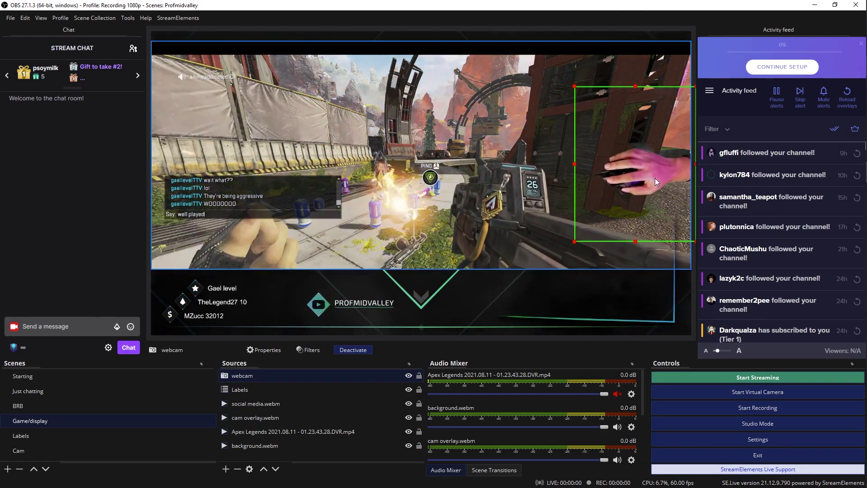
right_click(655, 178)
mouse_move(678, 204)
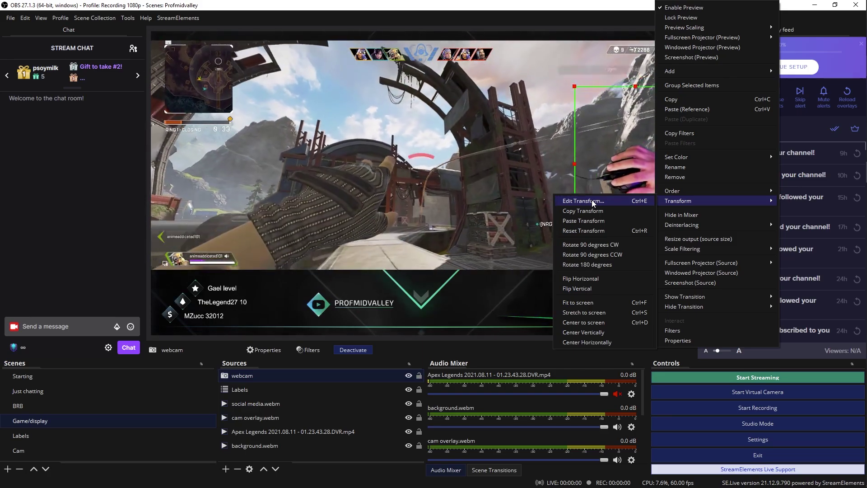
- Set the hand cam's rotation to 45 degrees in Edit Transform and move it up-left
click(591, 199)
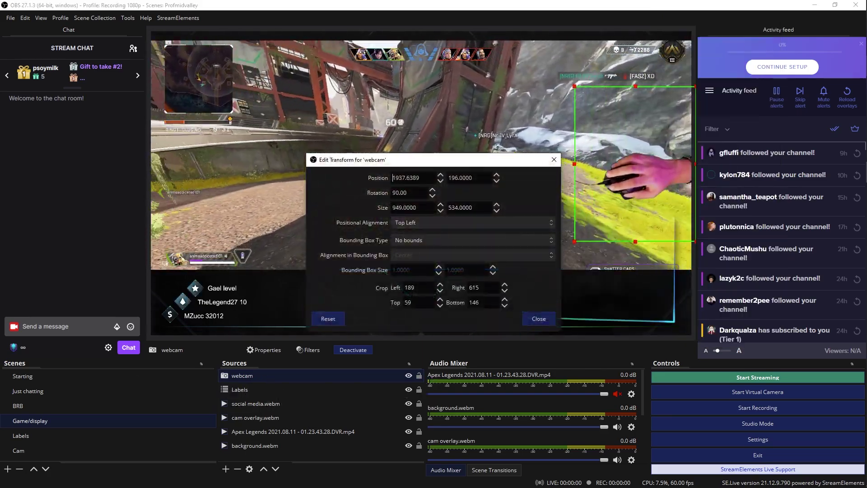
click(370, 193)
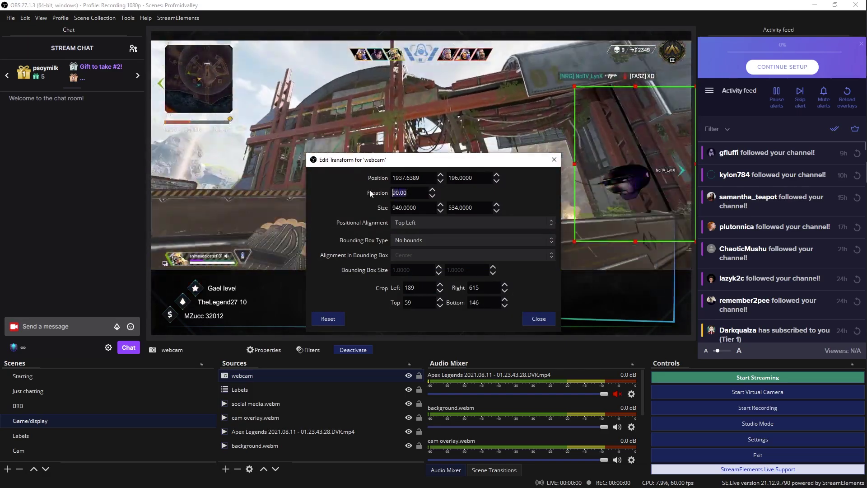
text(45)
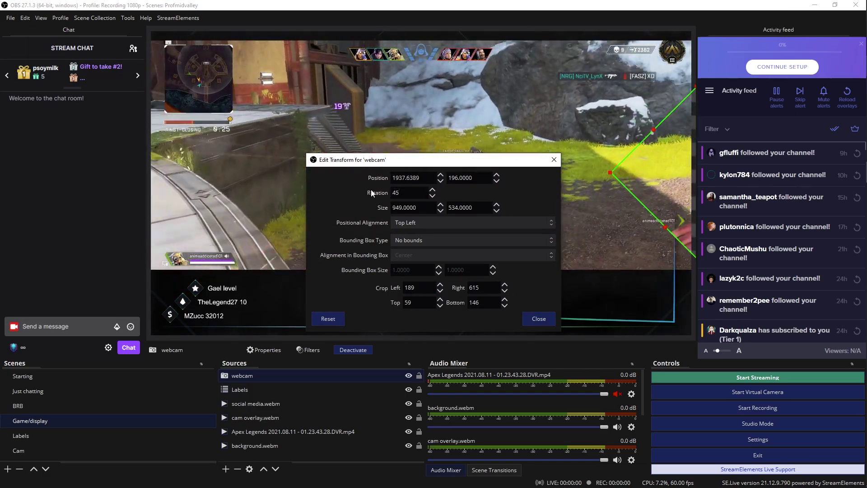
key(Return)
drag(683, 188, 623, 83)
mouse_move(856, 172)
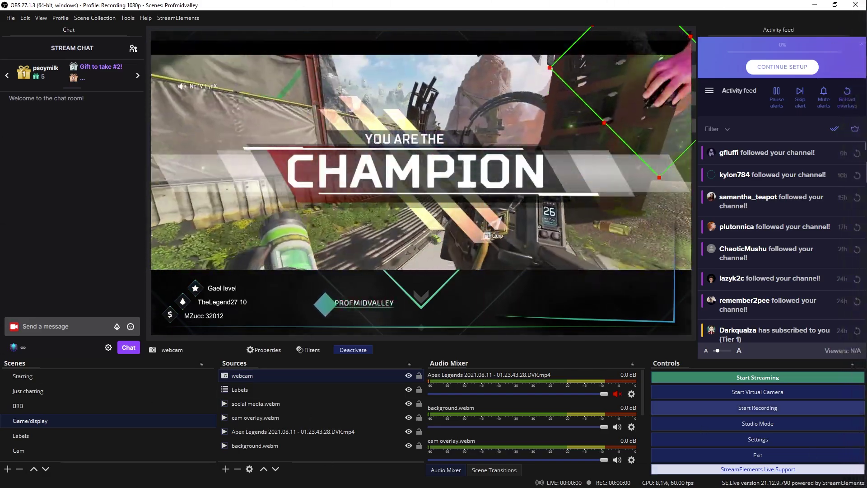
- Flip the hand cam vertically and place it in the gameplay's lower-left corner
drag(654, 73, 235, 192)
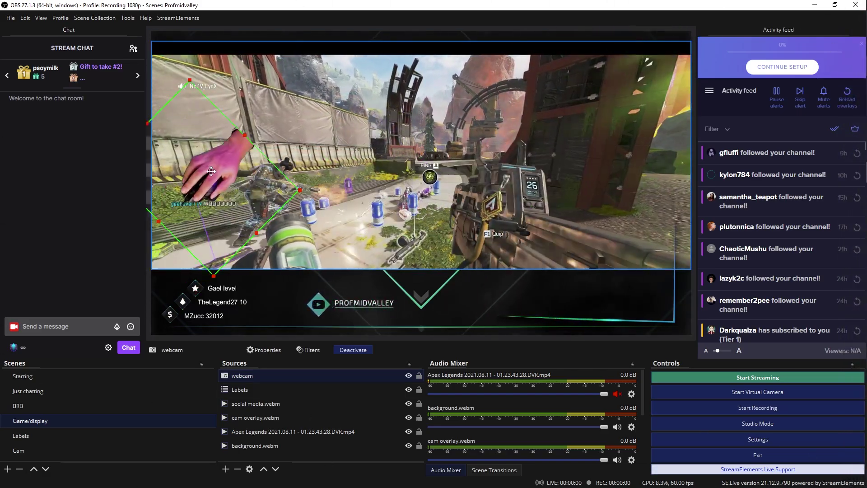
right_click(242, 194)
mouse_move(343, 200)
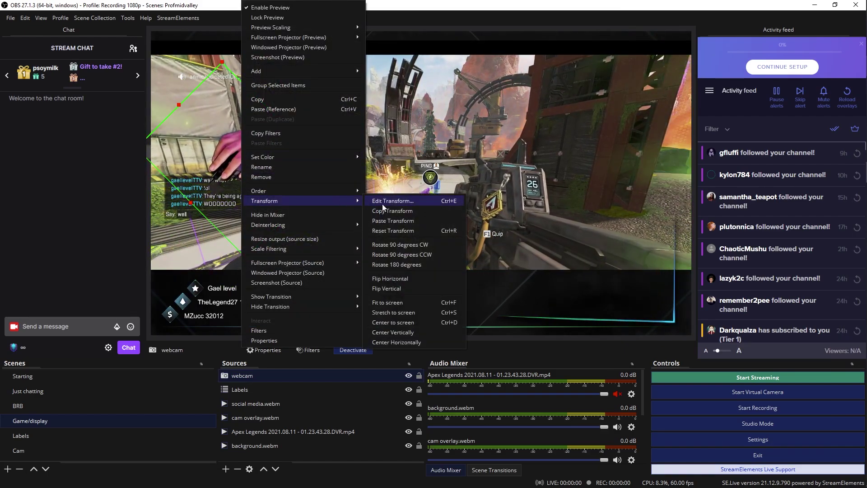
click(409, 278)
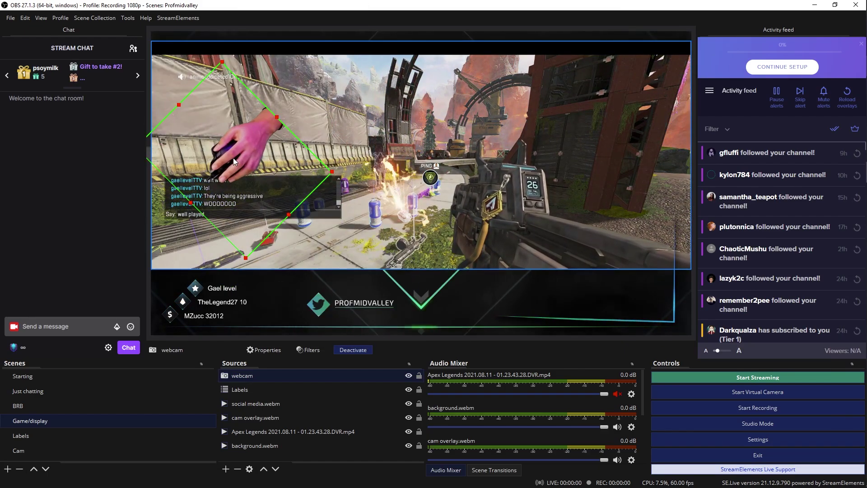
right_click(240, 146)
mouse_move(351, 200)
click(415, 287)
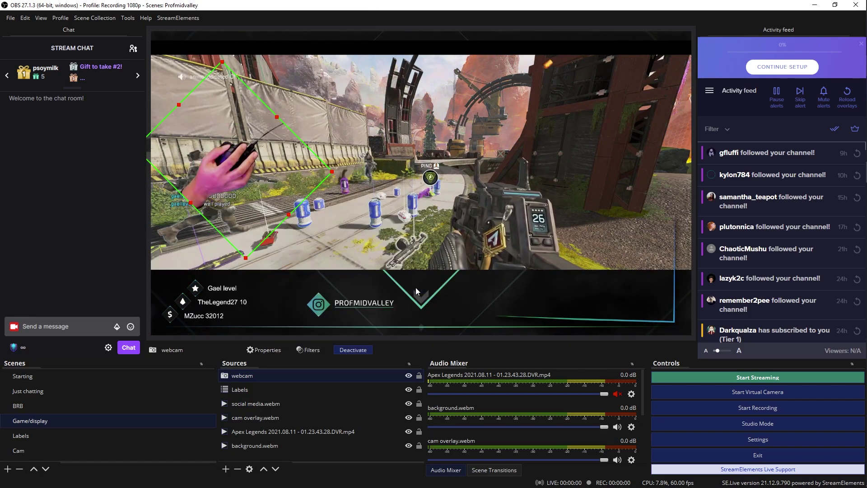
drag(224, 201, 198, 294)
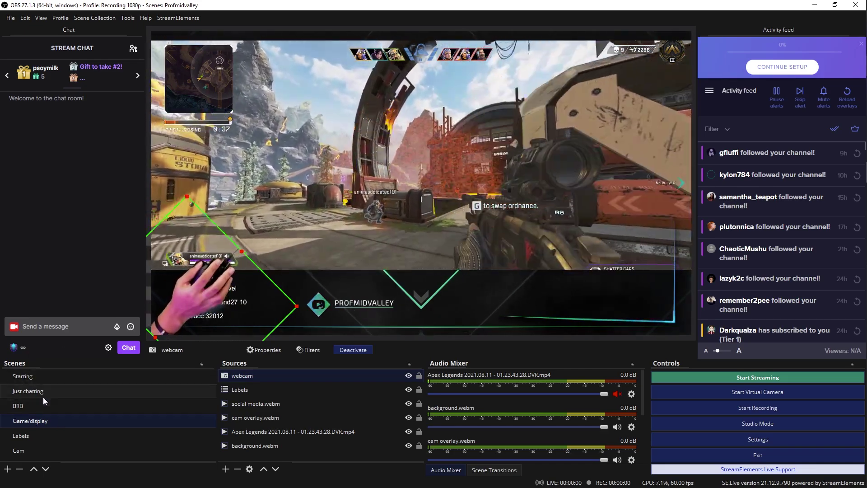
- In Just chatting, add an Image Mask/Blend filter to the webcam and browse for its image
click(45, 391)
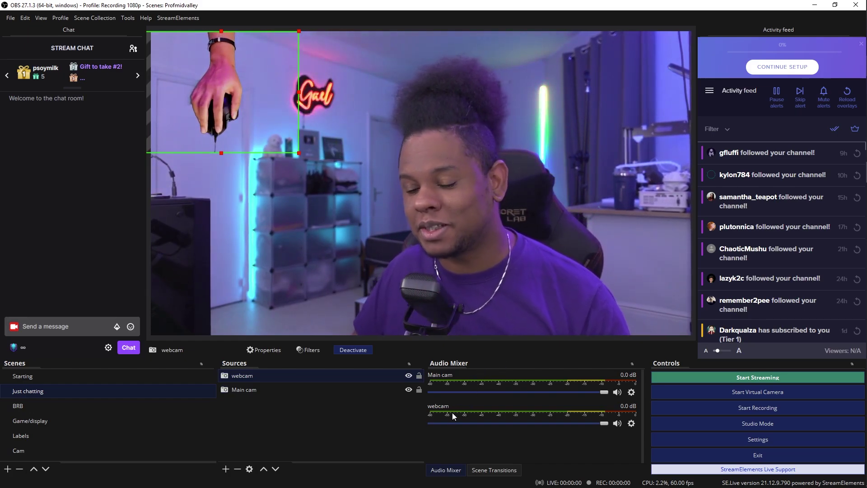
right_click(239, 375)
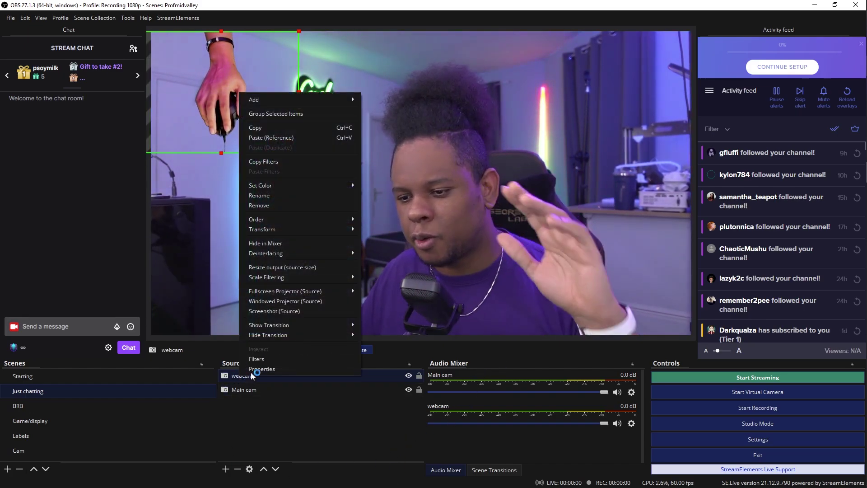
click(278, 357)
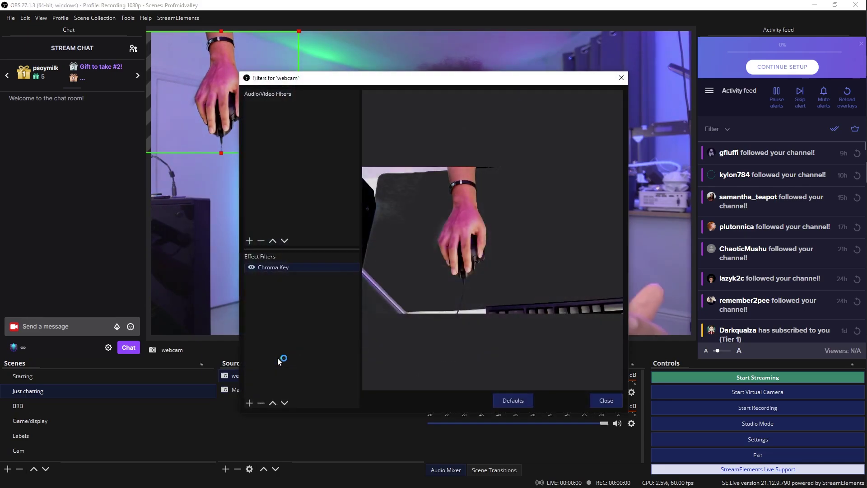
click(249, 402)
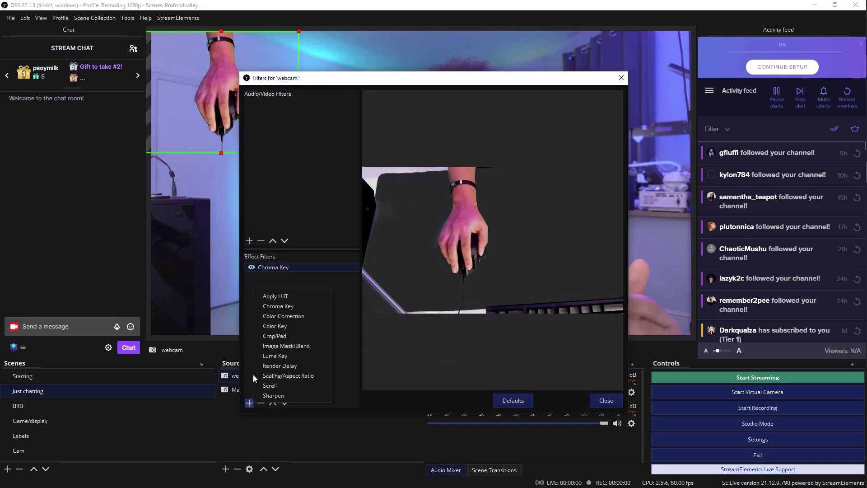
click(292, 348)
click(411, 262)
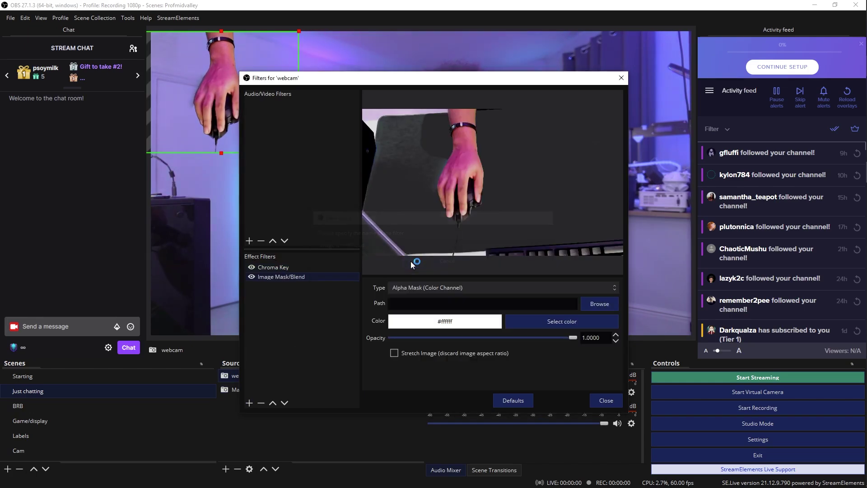
click(599, 302)
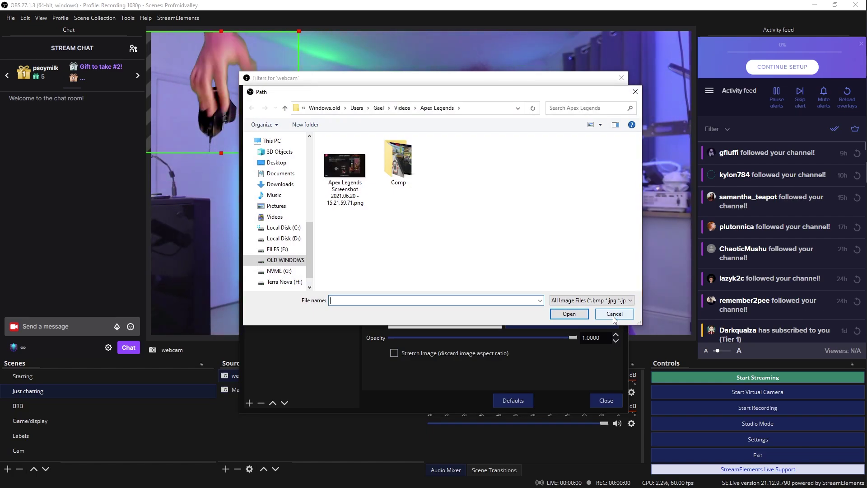
- Delete the old layers and draw a horizontally centred white circle nearly the full canvas height
key(super)
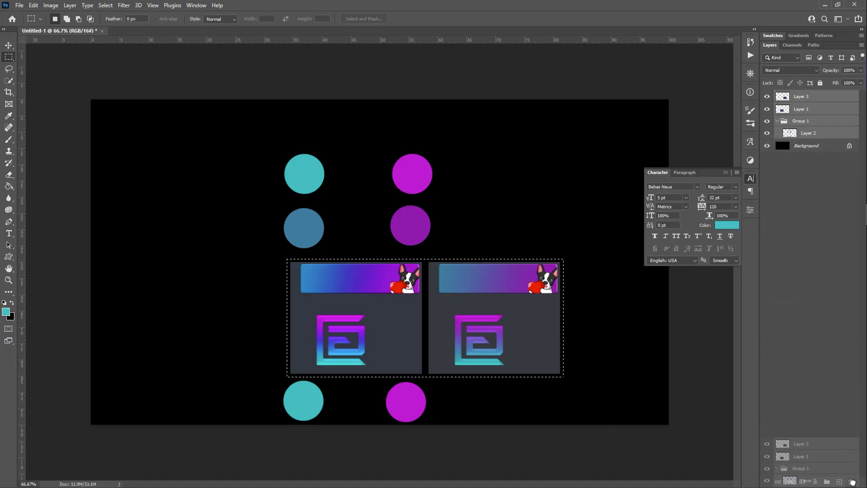
drag(851, 482, 851, 481)
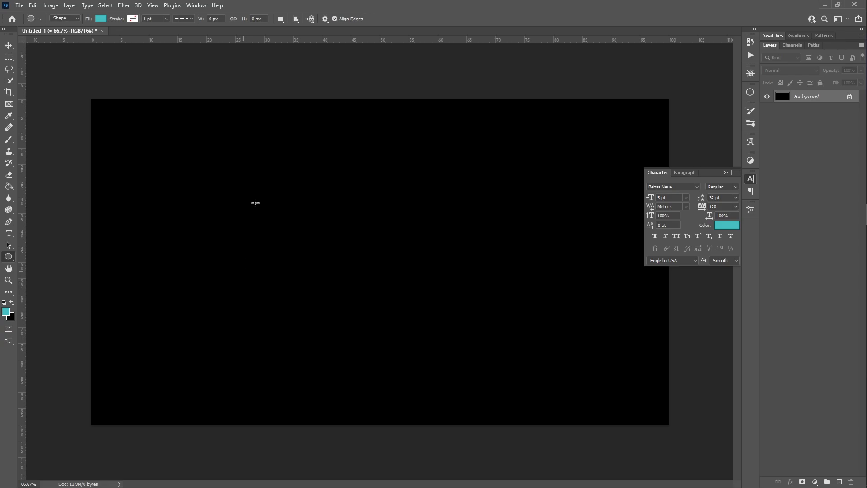
drag(196, 99, 351, 250)
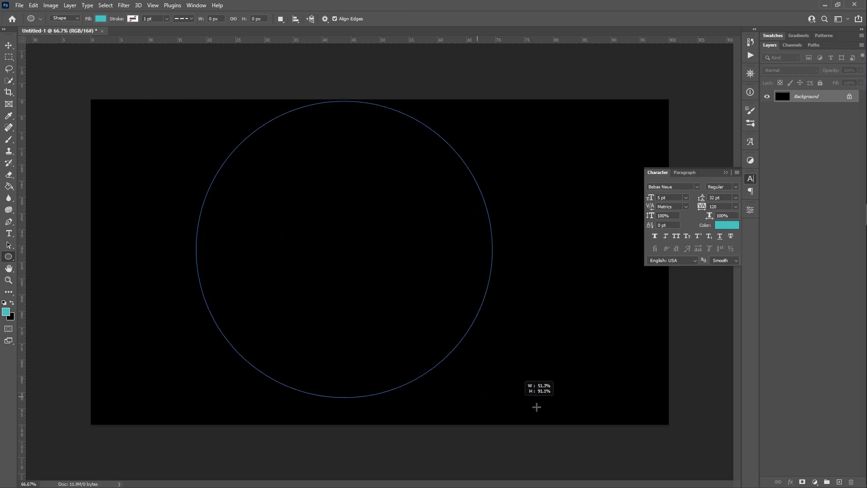
drag(547, 410, 547, 420)
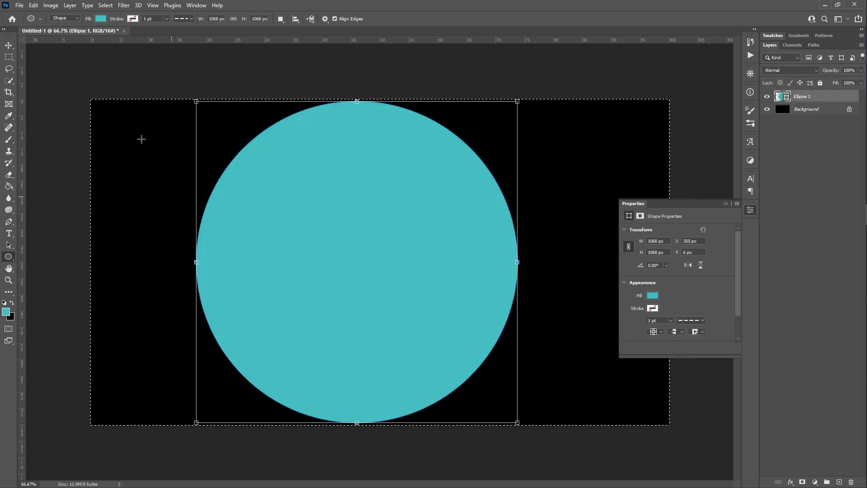
click(207, 18)
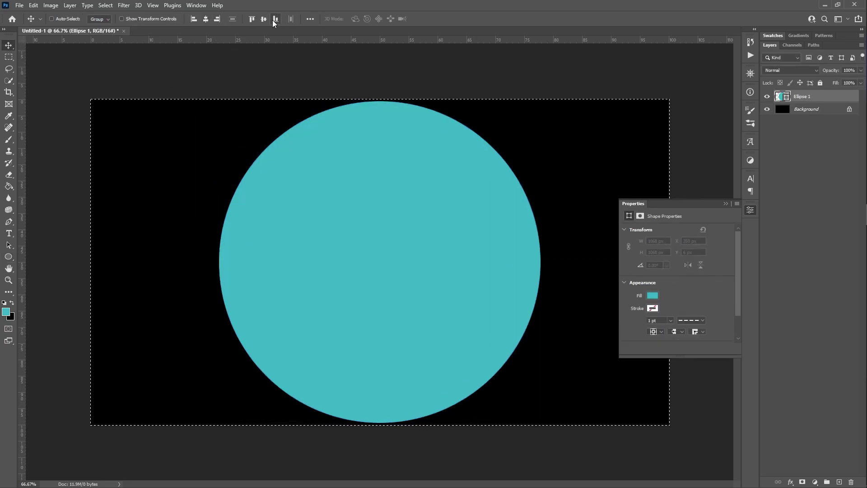
click(15, 309)
click(702, 87)
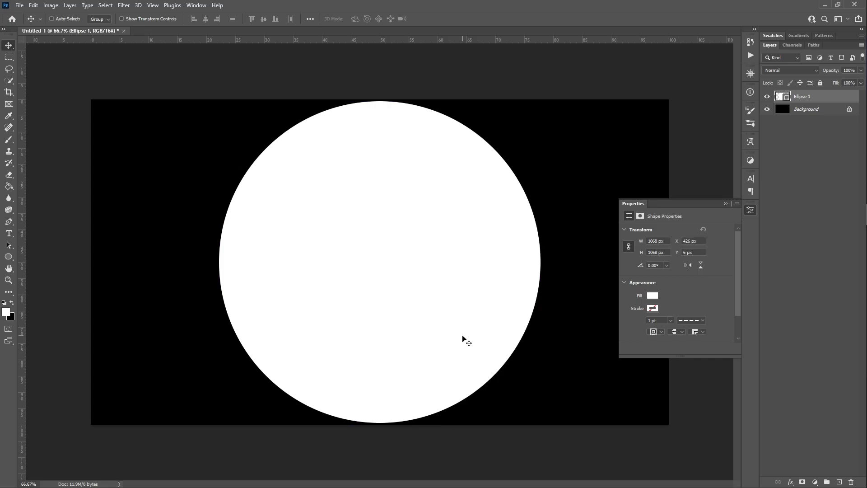
- Quick Export the circle canvas as a PNG, typing 'Circ' for its name
click(19, 5)
click(176, 145)
text(Circ)
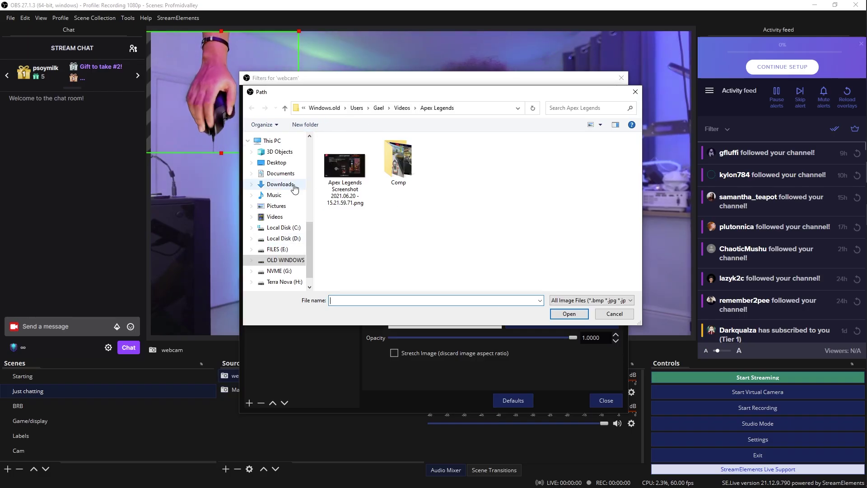
- Pick Circular.png from Streaming\Pro hand cam\mask as the mask and disable the Chroma Key filter
scroll(292, 180, up, 5)
scroll(285, 174, up, 2)
mouse_move(322, 93)
mouse_down()
mouse_move(340, 103)
mouse_move(413, 351)
mouse_move(322, 78)
mouse_up()
click(279, 144)
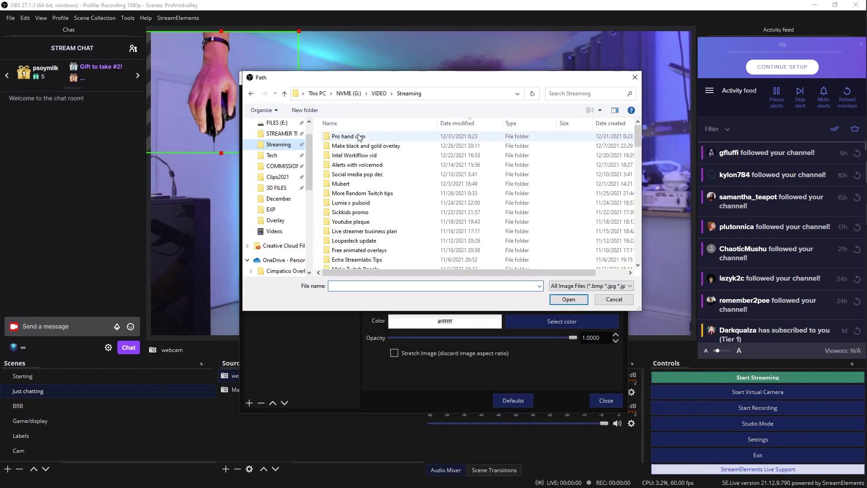
double_click(375, 131)
double_click(375, 131)
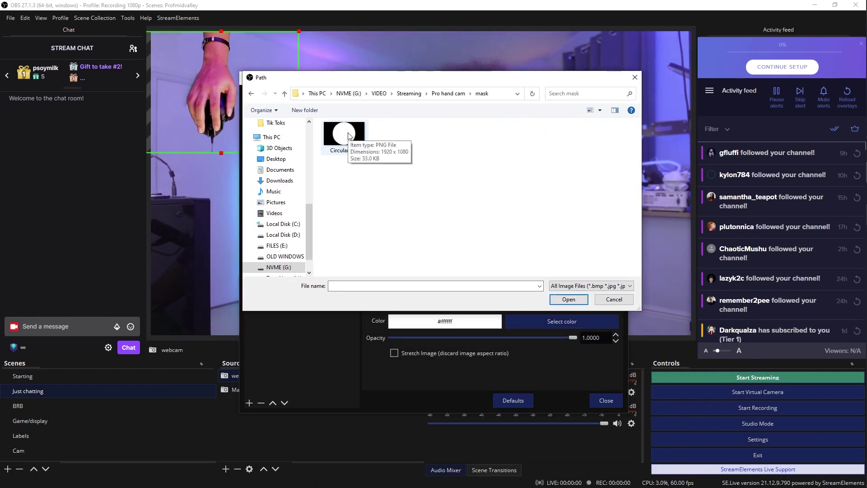
double_click(348, 136)
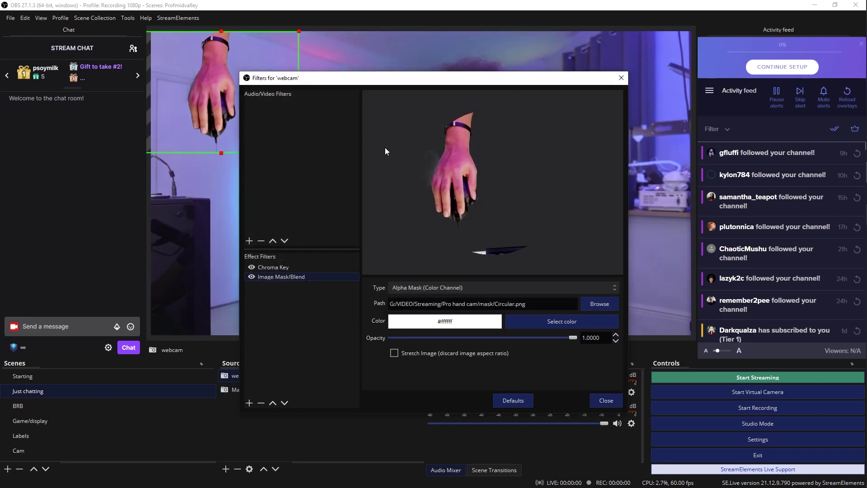
drag(322, 81, 440, 78)
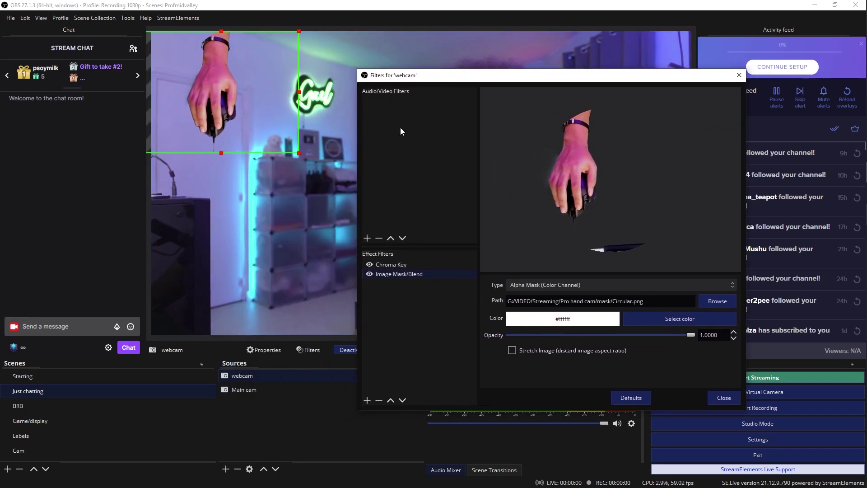
click(369, 264)
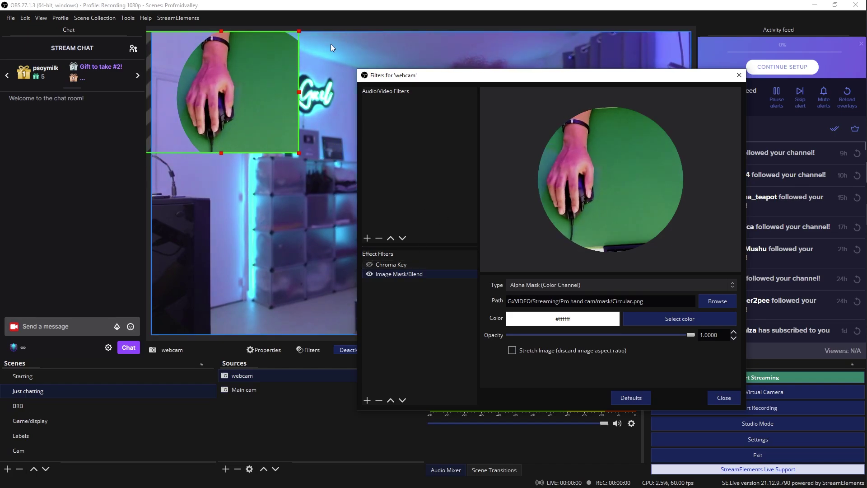
- In Just chatting, move the hand cam centre-left, enlarge its frame and uncrop its left side
key(Escape)
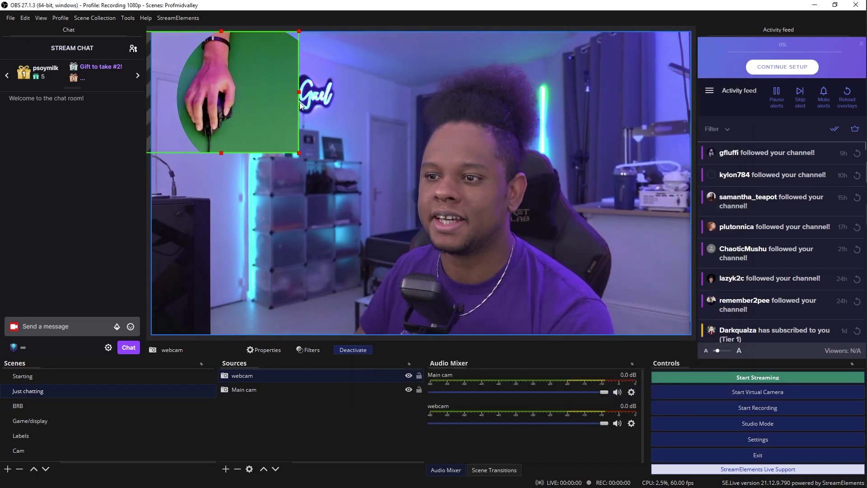
drag(286, 94, 277, 142)
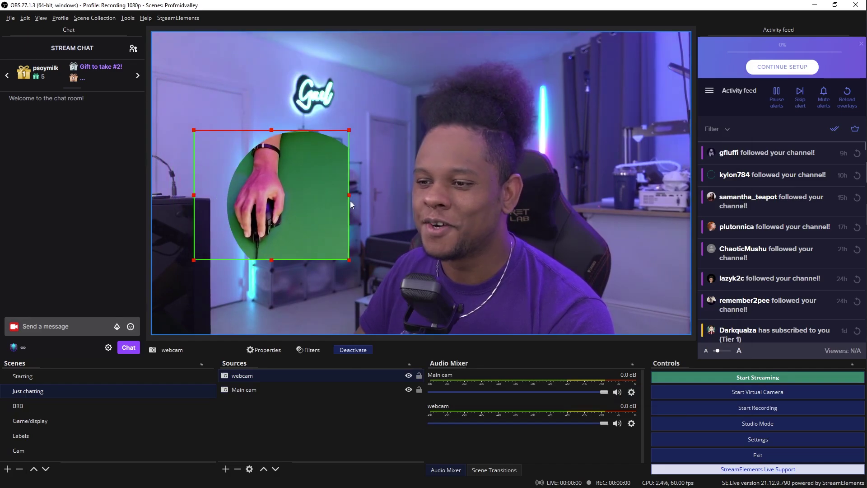
drag(349, 195, 434, 199)
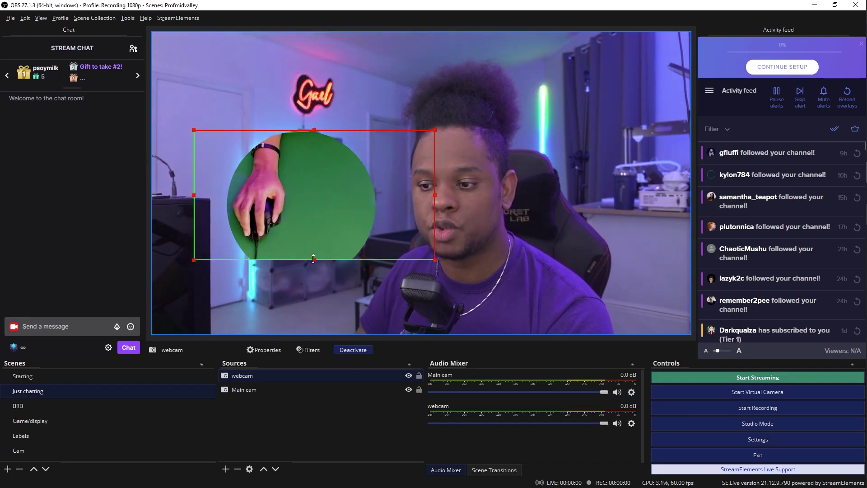
drag(315, 264, 315, 341)
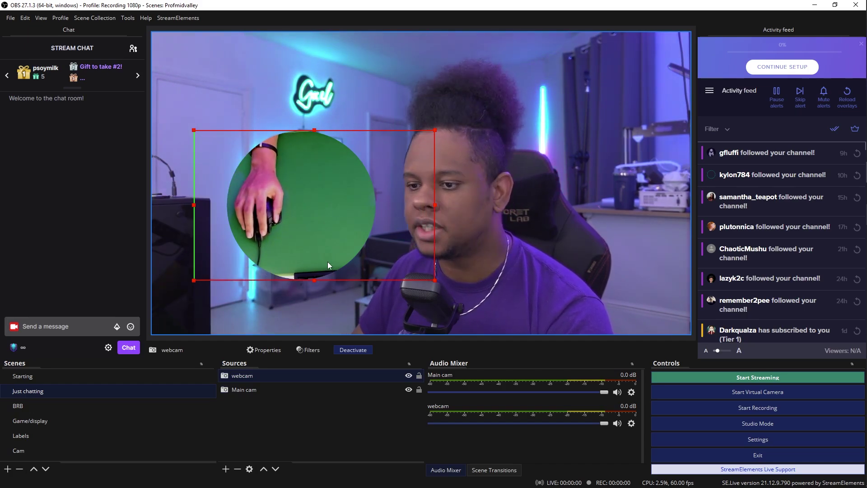
drag(193, 205, 112, 204)
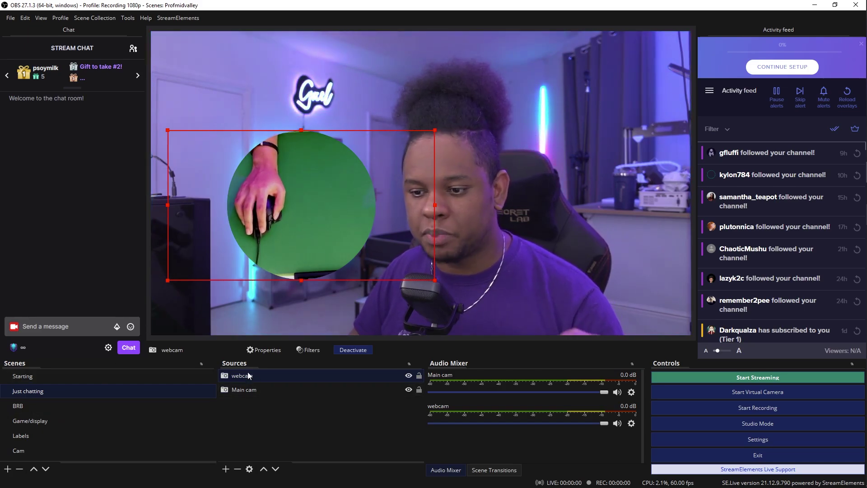
- In Game/display, shrink the hand cam and move it lower, then return to Just chatting
click(55, 421)
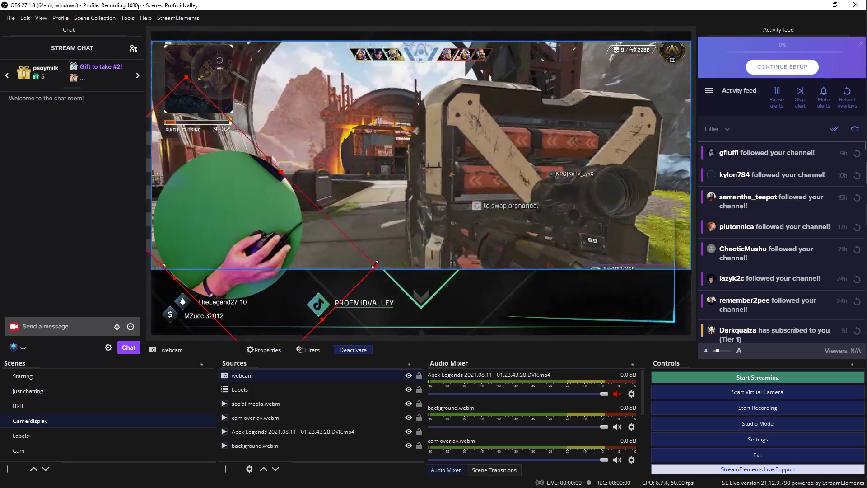
drag(348, 292, 279, 268)
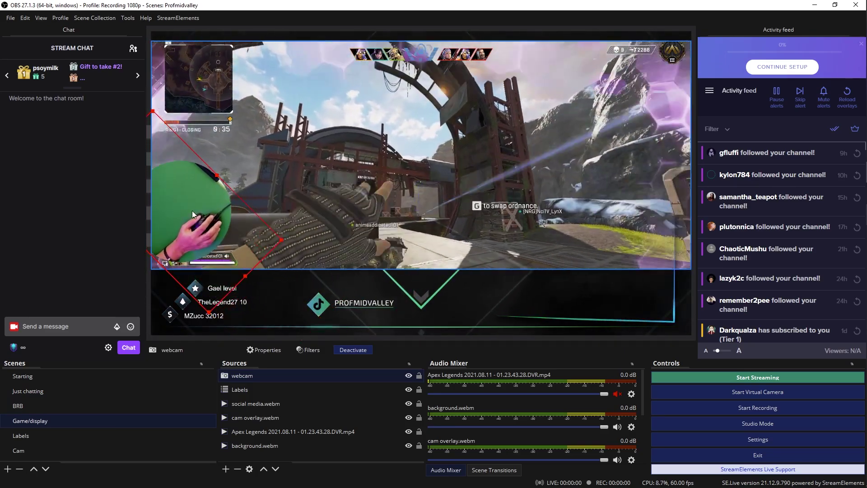
drag(196, 195, 201, 282)
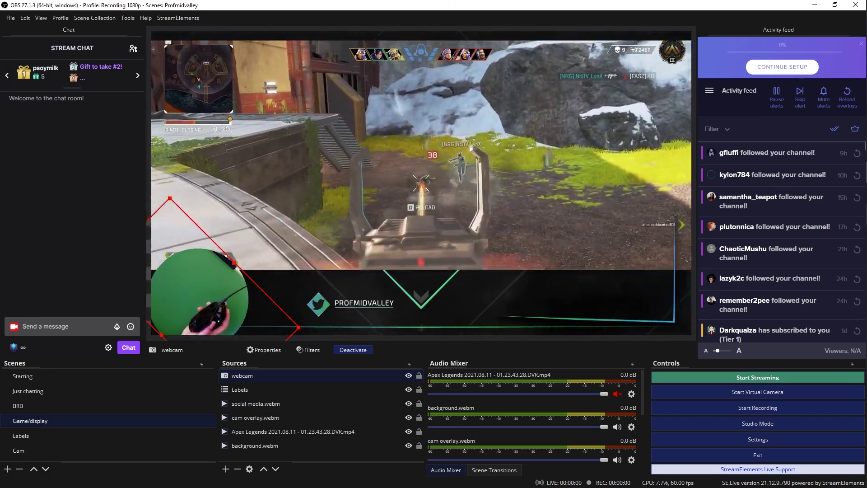
click(64, 390)
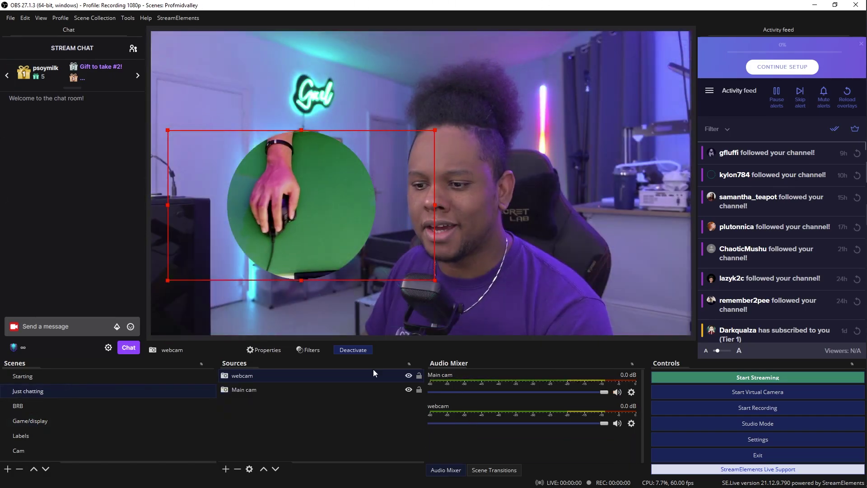
- Copy the webcam's filters onto Main cam, then move the hand cam to the lower right
click(259, 391)
right_click(255, 389)
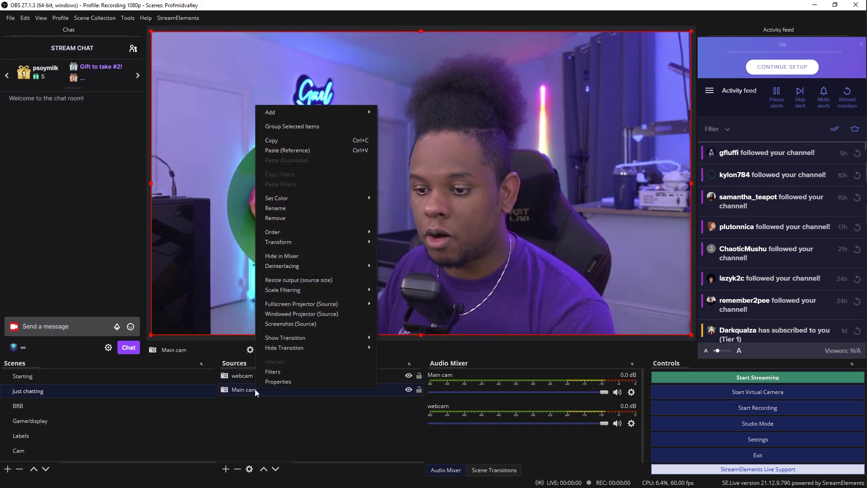
right_click(235, 375)
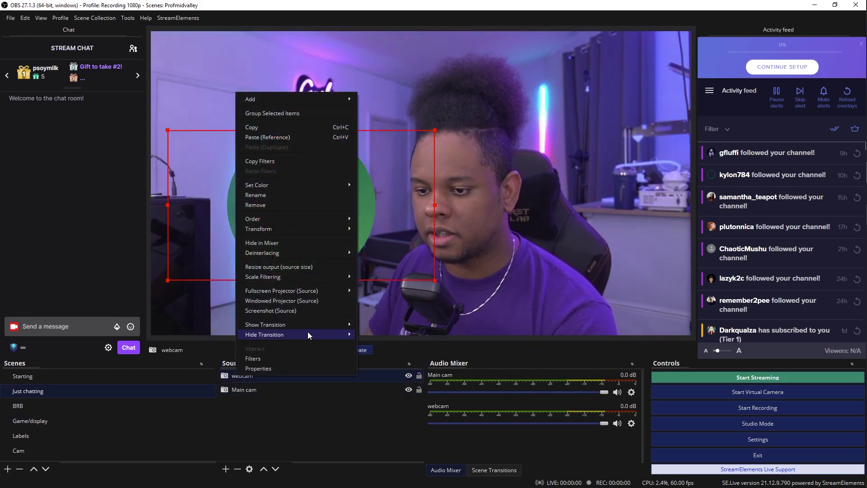
click(281, 158)
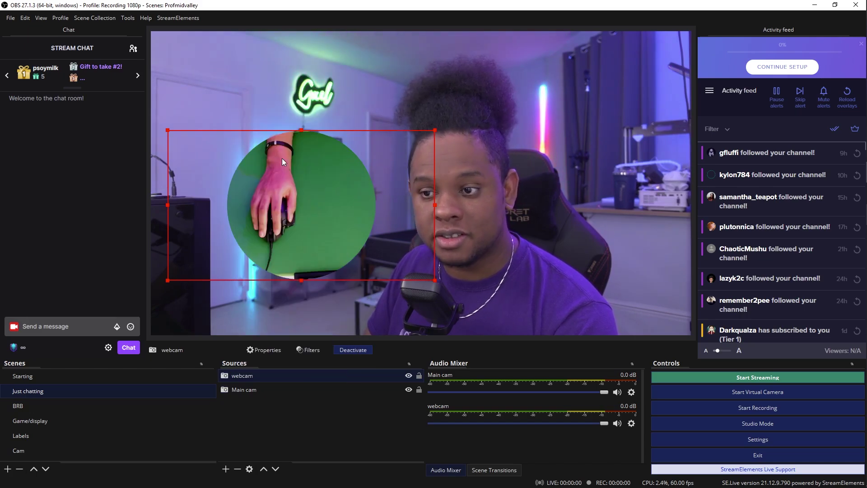
click(256, 388)
right_click(256, 389)
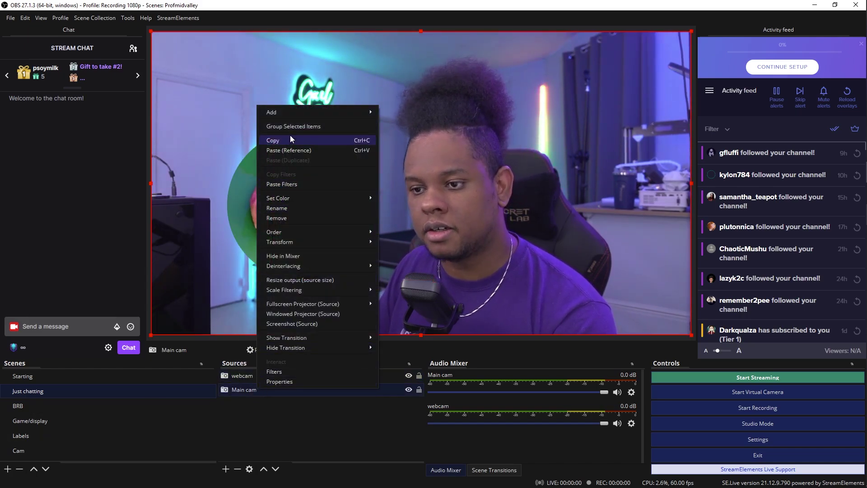
click(291, 184)
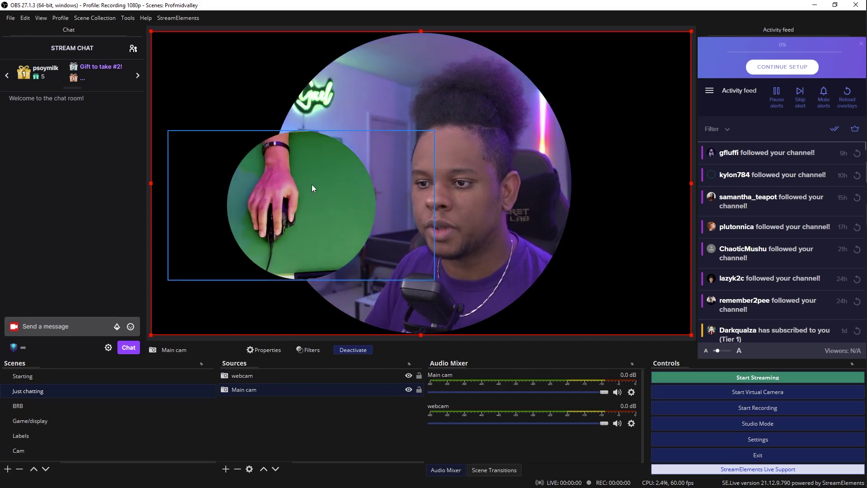
click(250, 374)
drag(305, 186, 571, 234)
- Group Main cam and webcam together and name the group 'cam'
ctrl+click(261, 389)
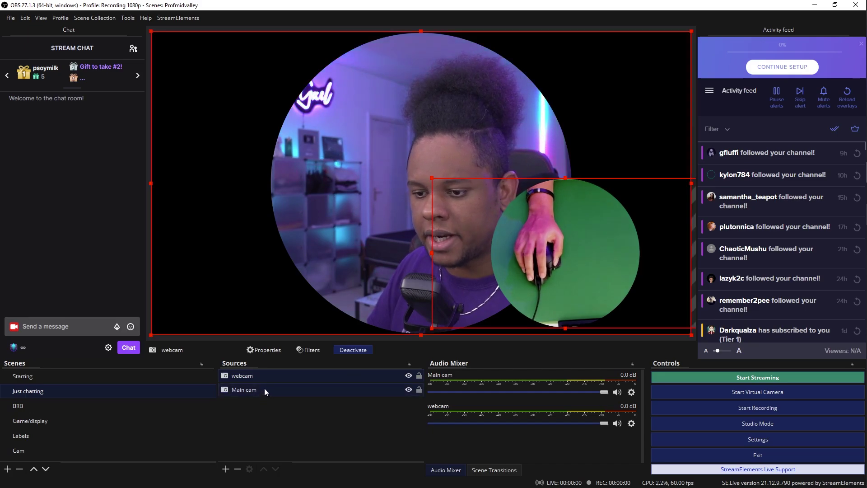
right_click(264, 389)
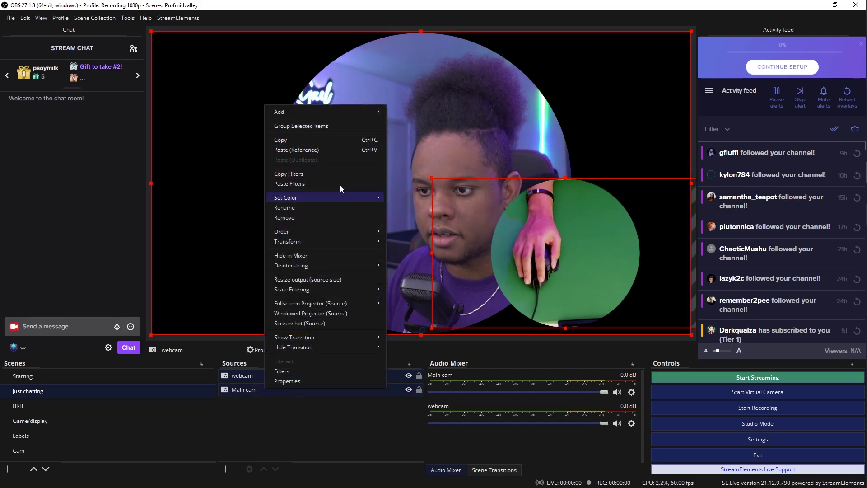
click(335, 125)
text(G cam)
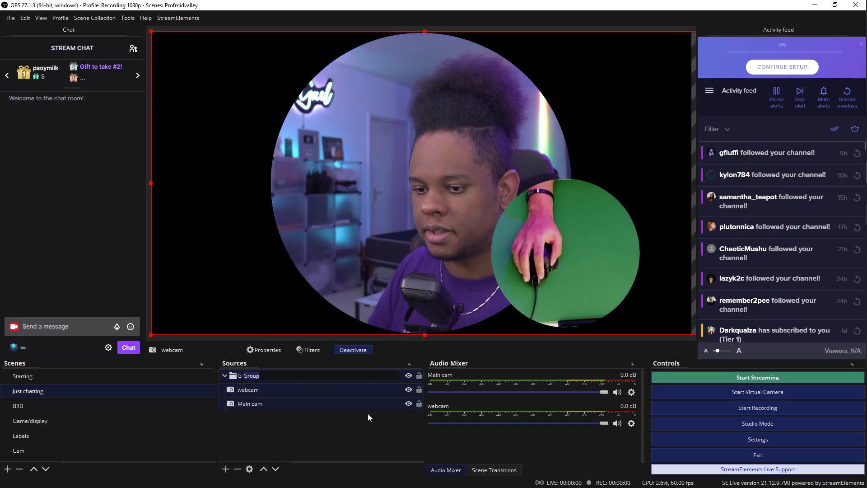
key(Home)
key(Delete)
key(Delete)
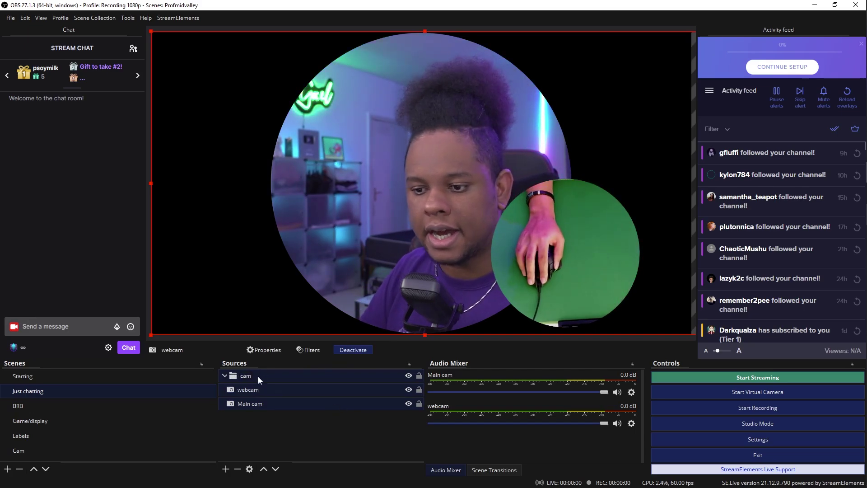
- Copy the cam group, test-paste it into Game/display, undo, and return to Just chatting
right_click(258, 376)
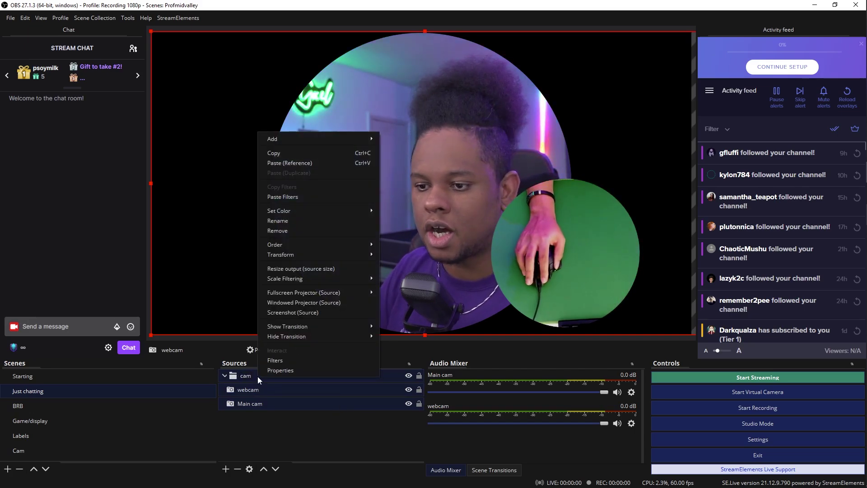
click(288, 153)
click(34, 403)
click(45, 424)
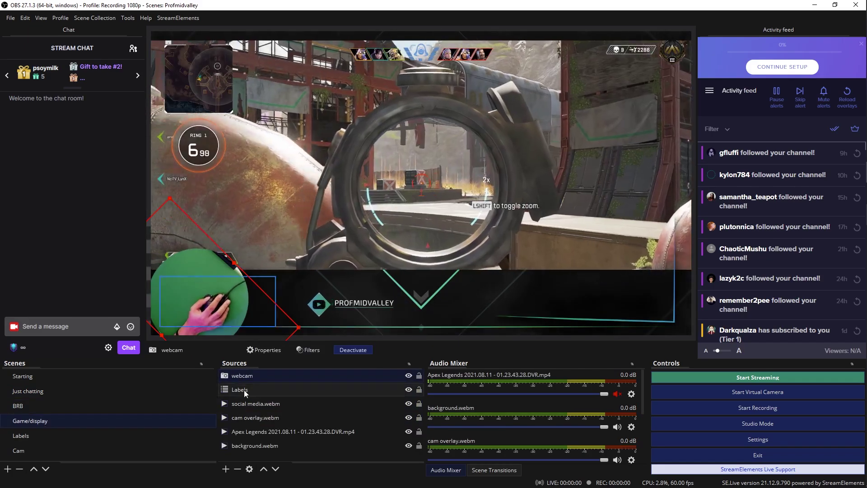
right_click(253, 376)
click(280, 164)
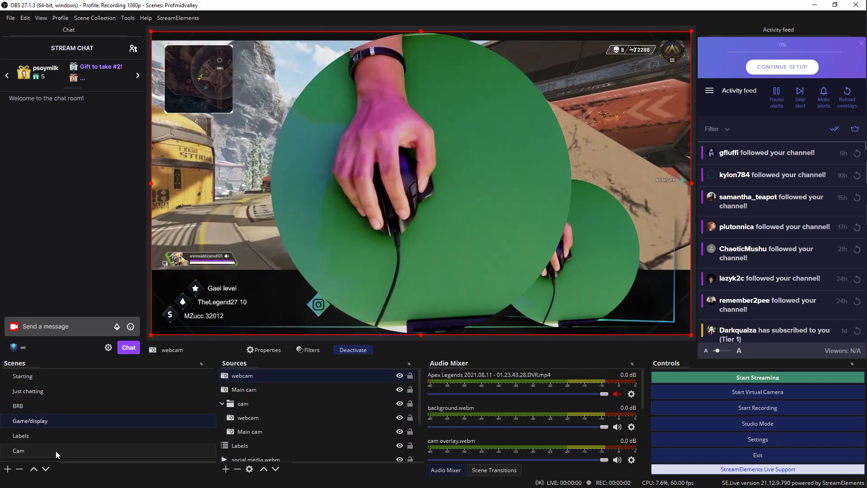
key(ctrl+z)
click(34, 391)
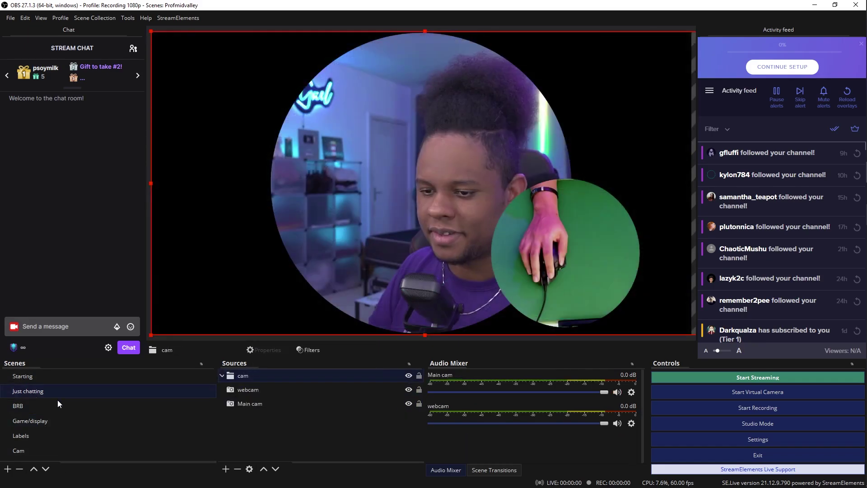
- Paste a referenced copy of the cam group into Game/display and shrink it to a small box at left
click(30, 420)
right_click(269, 373)
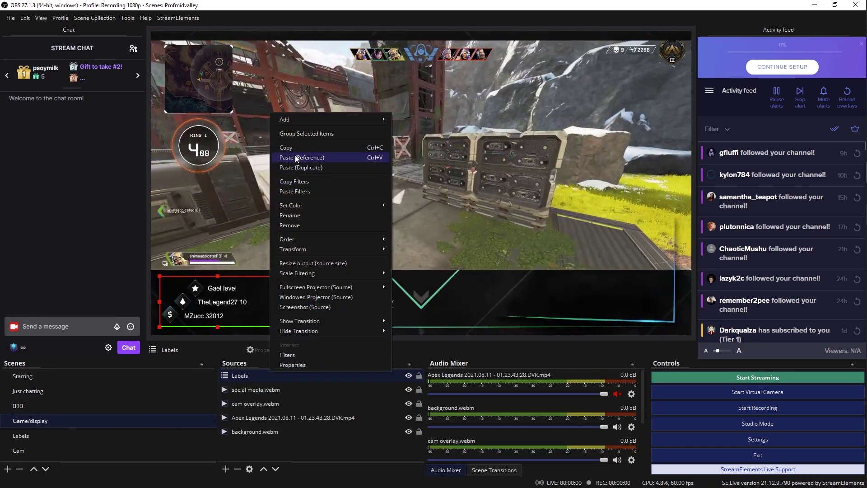
click(305, 158)
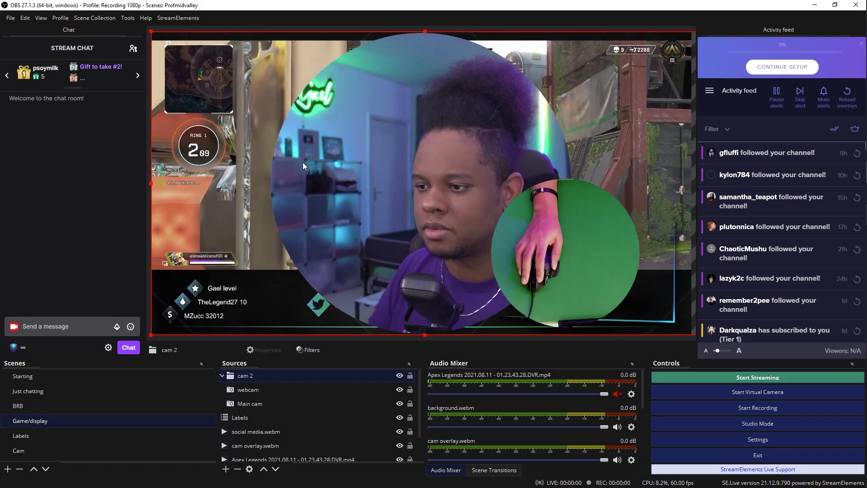
drag(151, 334, 149, 225)
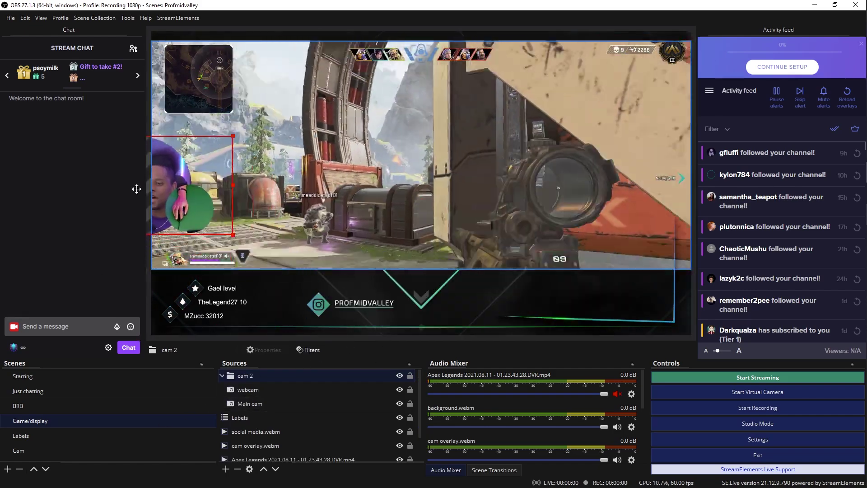
drag(181, 189, 197, 184)
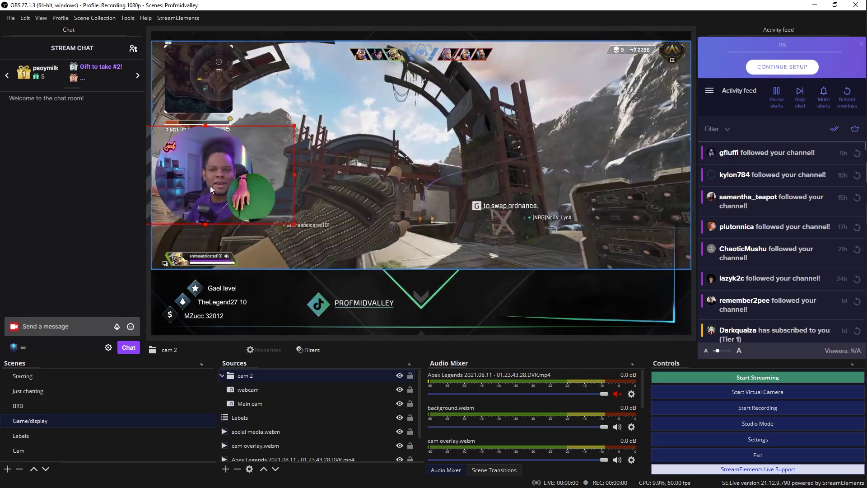
- Disable Main cam's Chroma Key filter and enable the webcam's Chroma Key filter
right_click(258, 402)
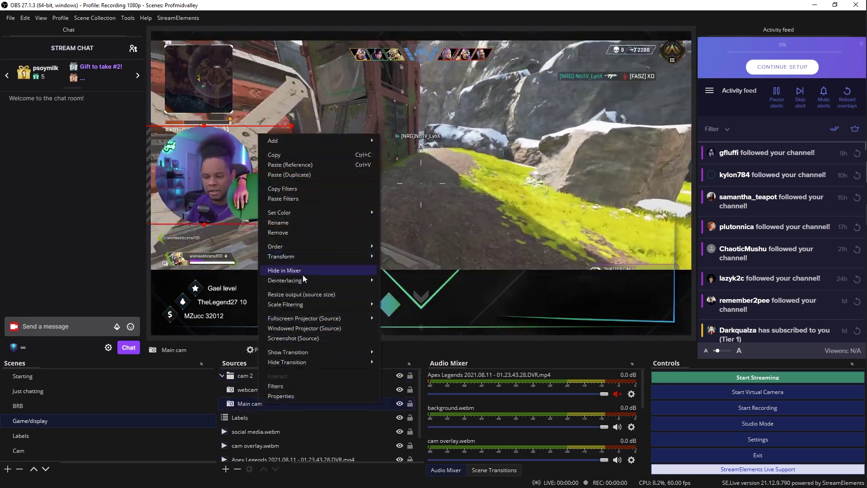
click(316, 385)
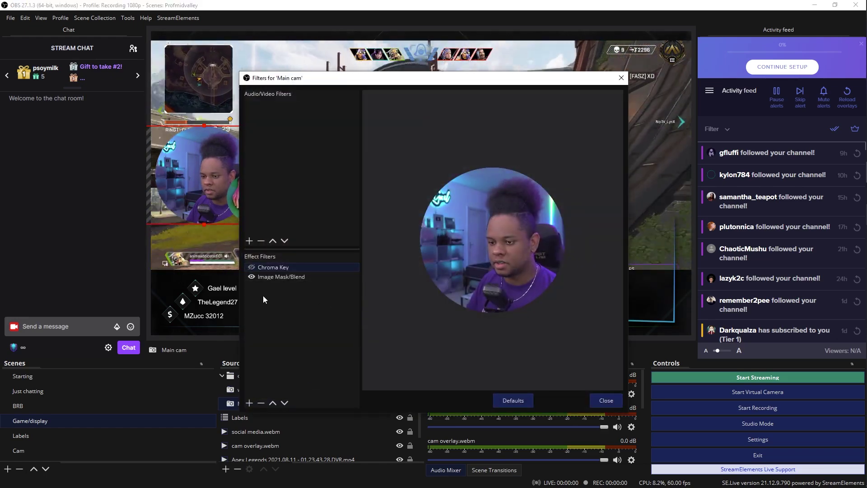
click(251, 267)
click(605, 400)
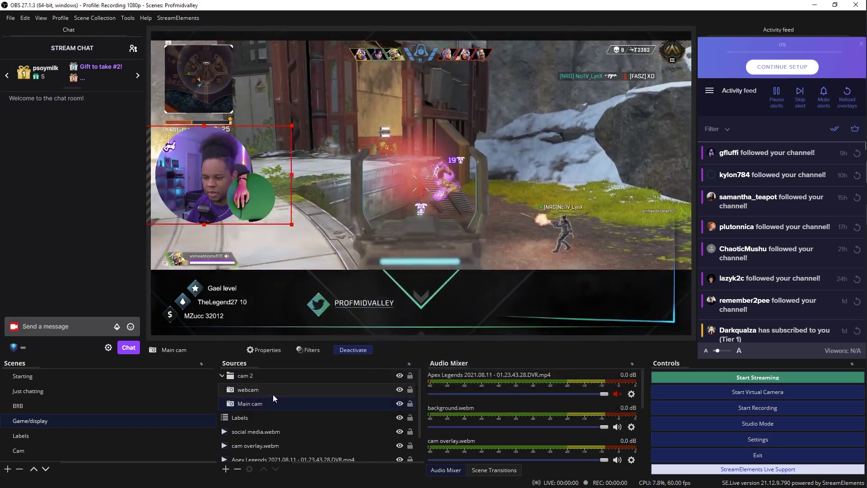
right_click(256, 391)
click(272, 374)
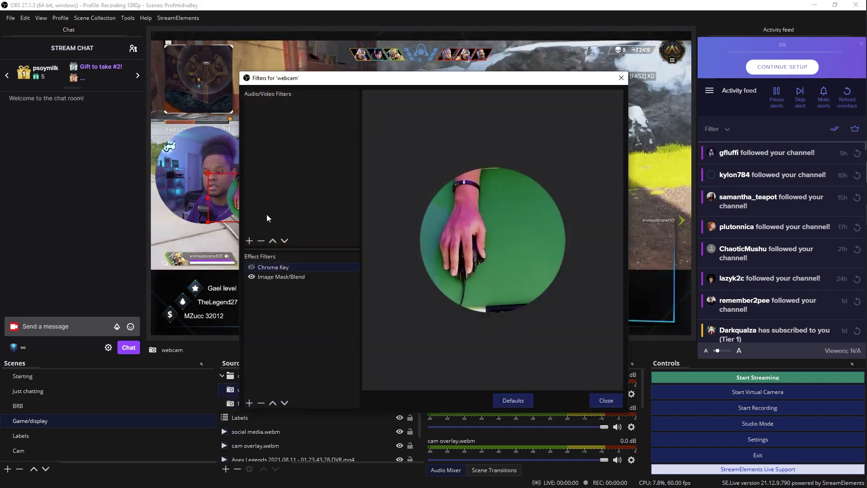
click(251, 267)
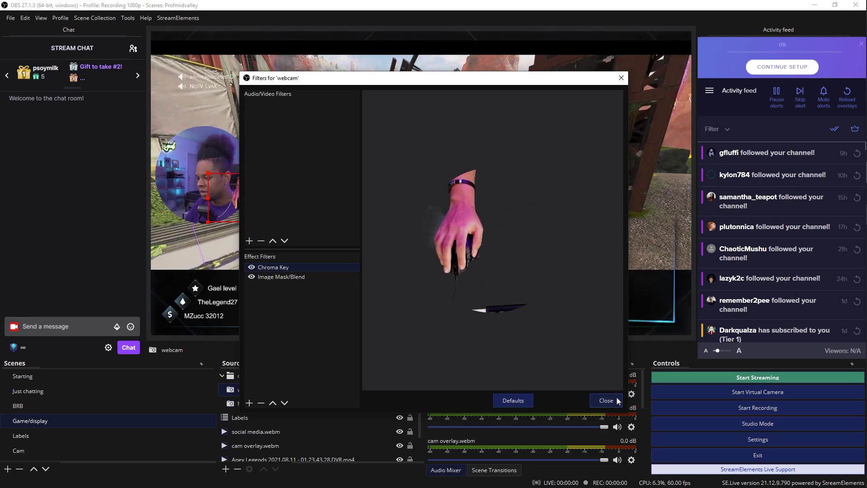
click(616, 399)
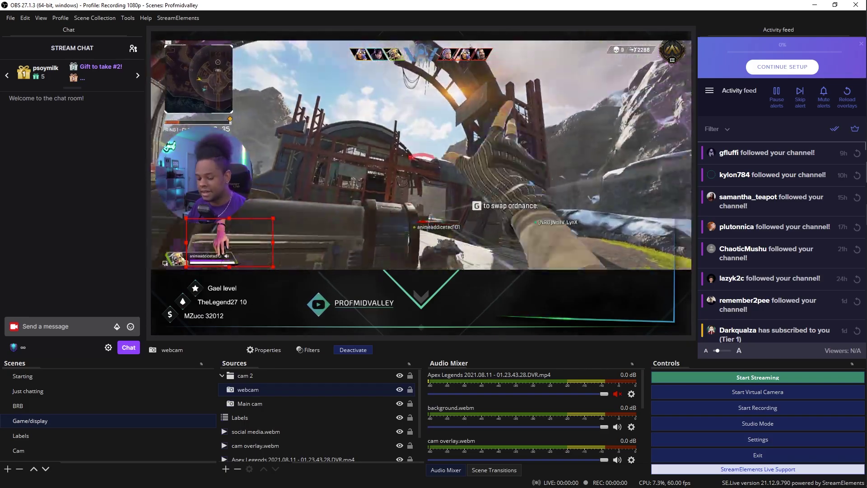
- Draw a smaller circle at the lower right, mask the ring inside it, and save the 'cam overlay' PNG
key(alt+Tab)
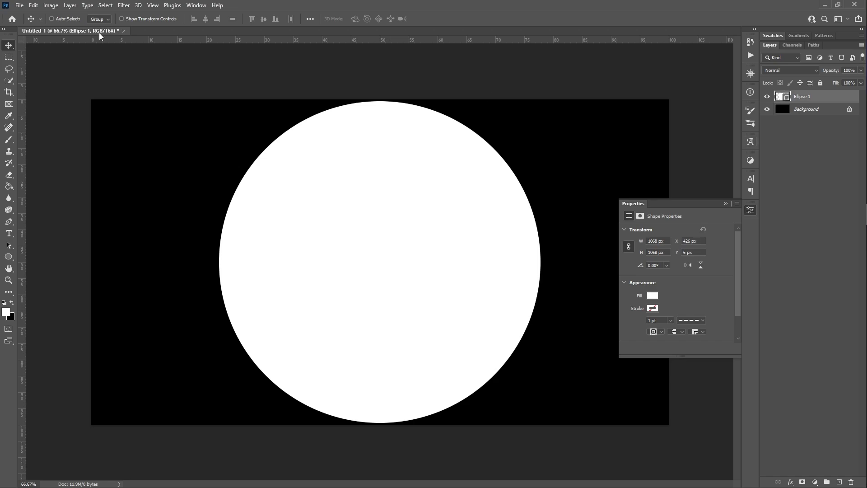
key(u)
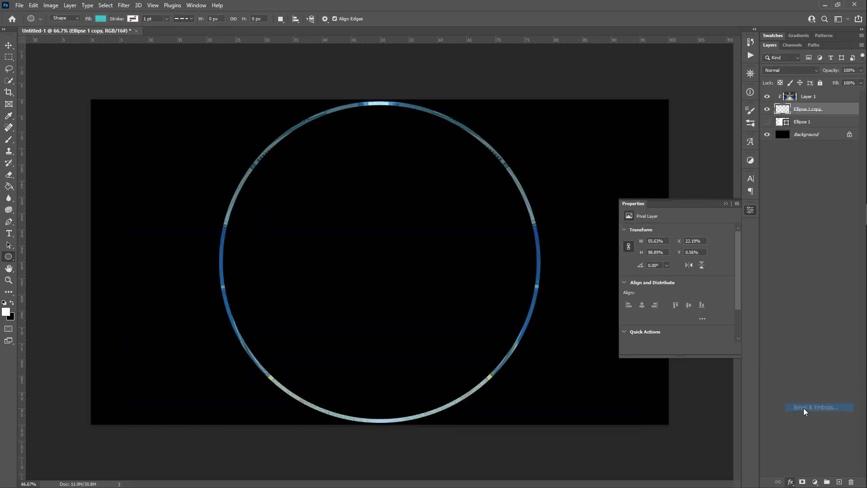
mouse_move(413, 229)
mouse_down()
mouse_move(550, 391)
mouse_move(605, 422)
mouse_up()
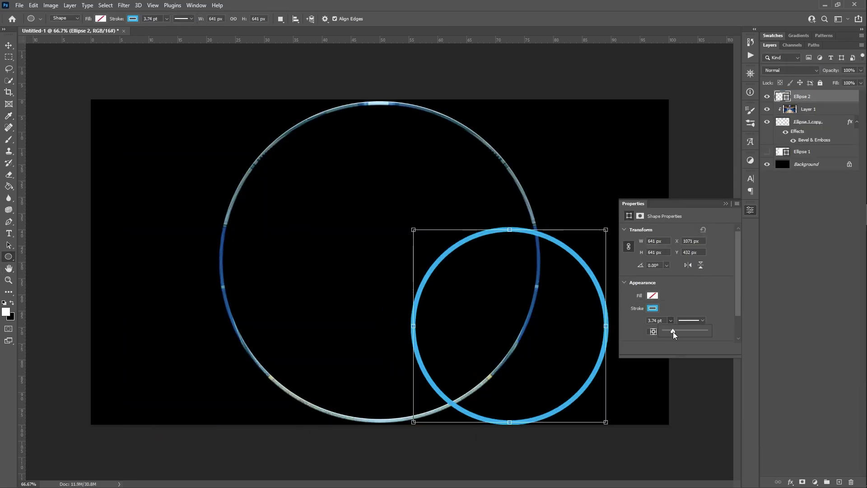
click(805, 137)
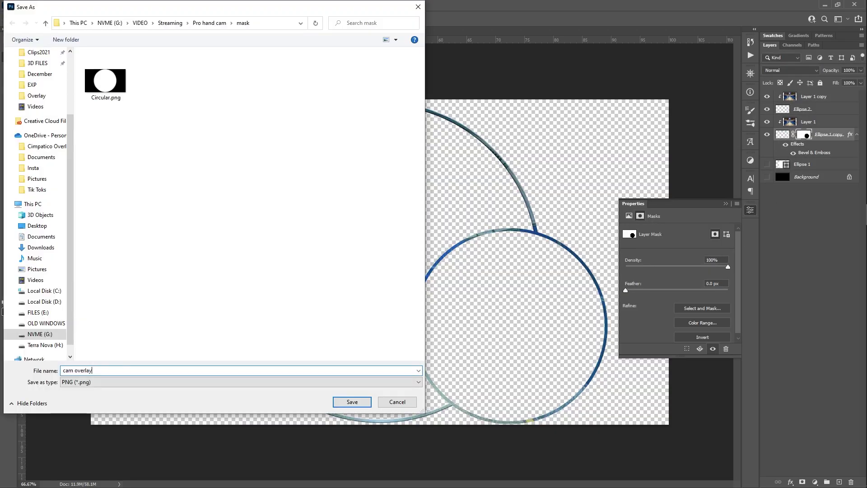
key(Return)
key(alt+Tab)
key(alt+Tab)
key(alt+Tab)
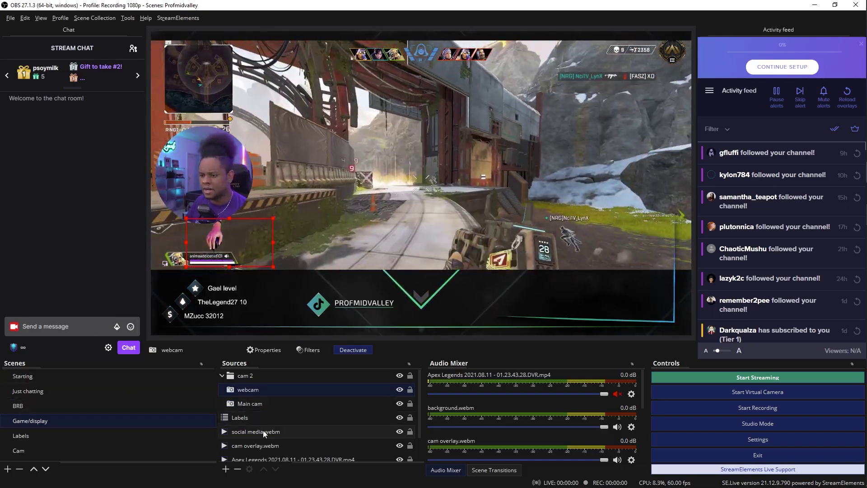
- Add an image source named 'cam ovvvvv' that shows cam overlay.png
click(226, 469)
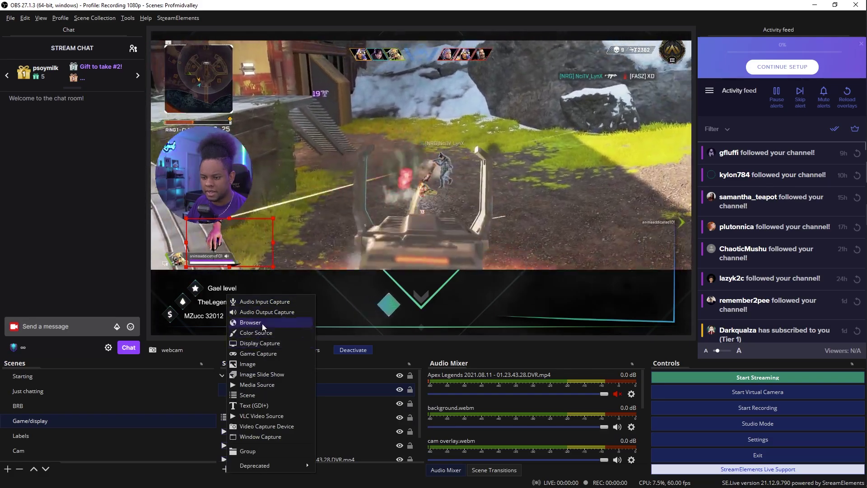
click(263, 364)
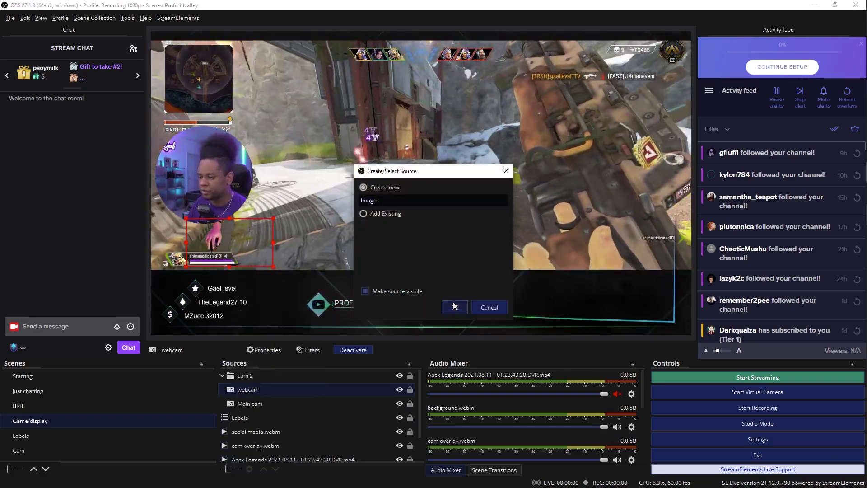
text(cam ovvvvv)
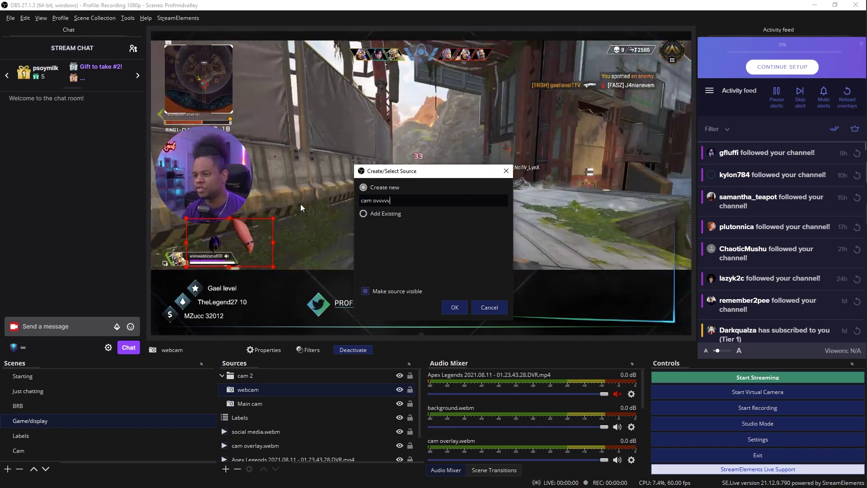
key(Return)
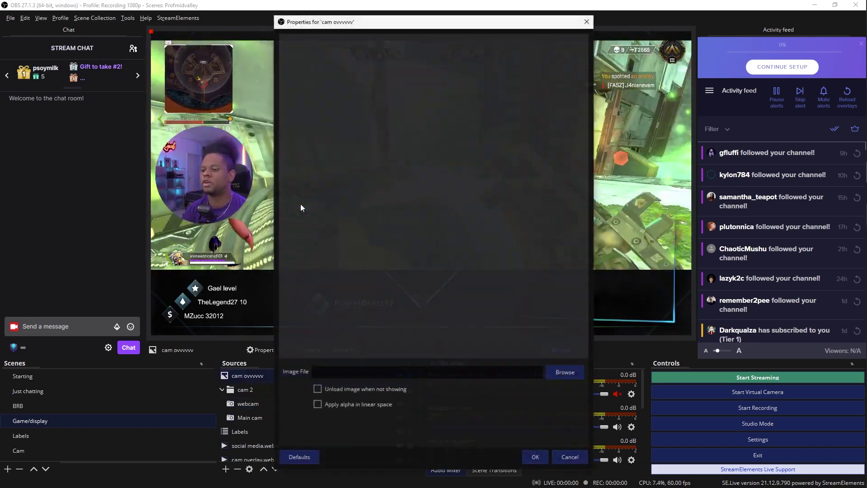
click(565, 372)
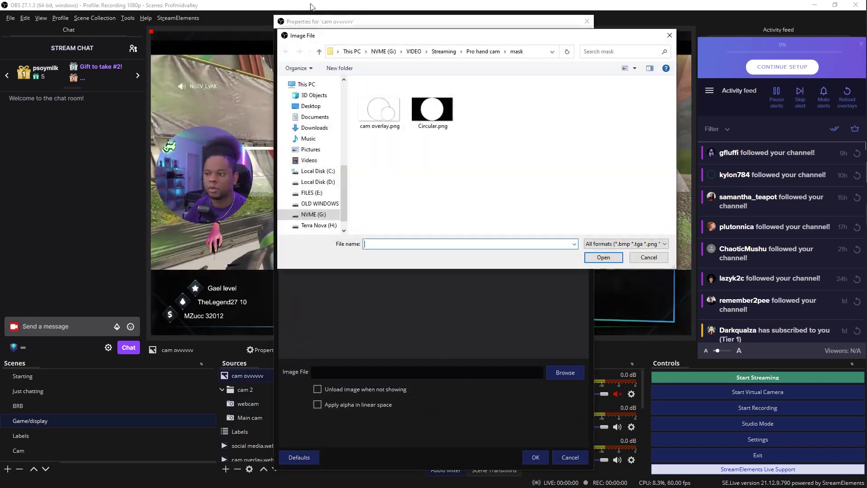
double_click(374, 117)
click(533, 460)
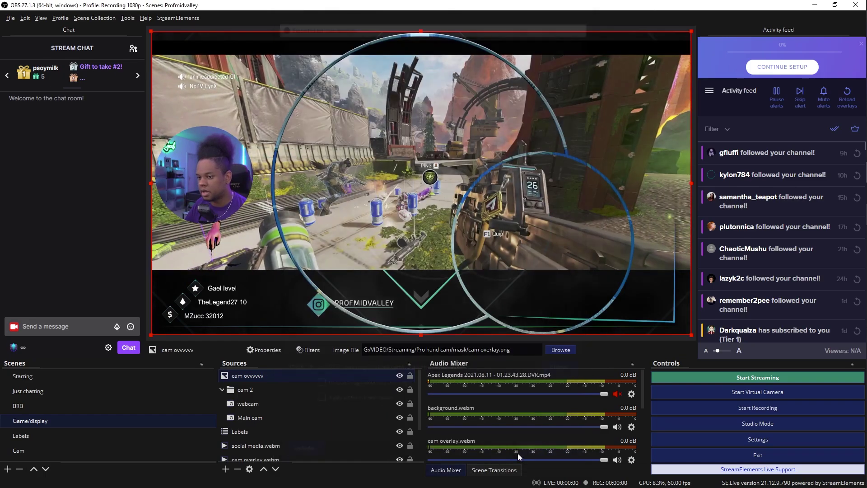
- Shrink and position the circle overlay so it frames the small face and hand cams
drag(689, 31, 486, 167)
drag(316, 204, 267, 154)
drag(416, 87, 287, 159)
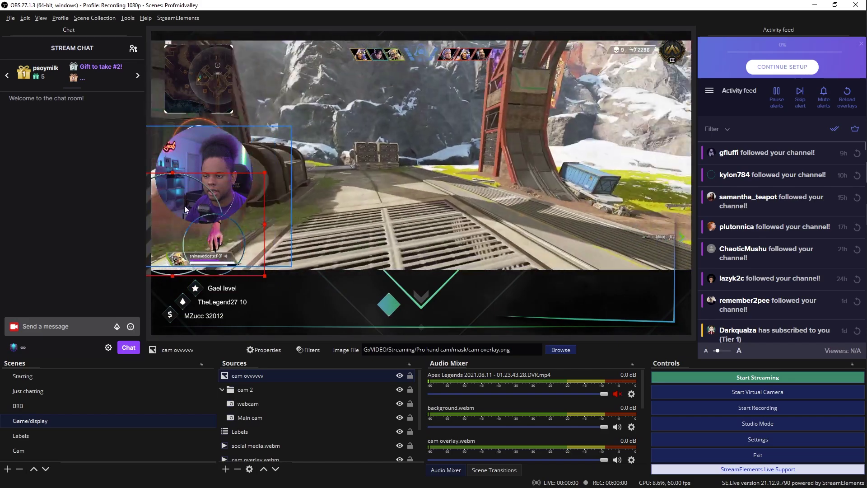
drag(184, 205, 213, 162)
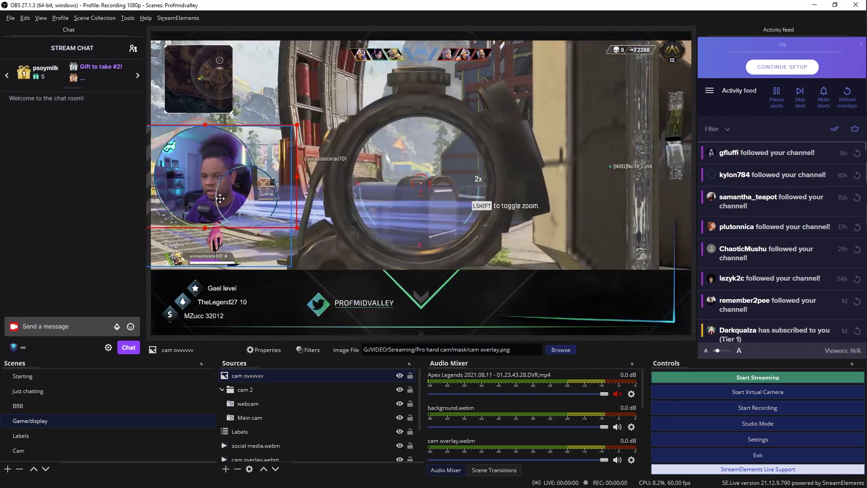
drag(291, 228, 292, 224)
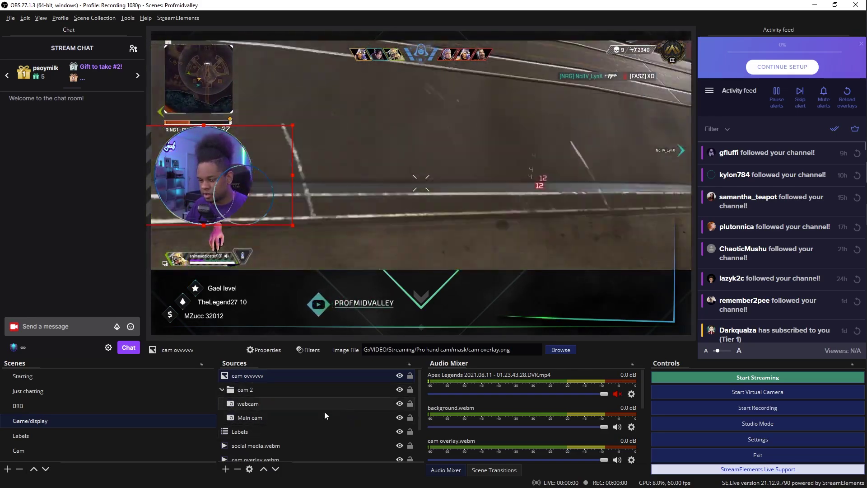
- Move the hand cam into the small circle, disable its Chroma Key filter, and enlarge it slightly
click(251, 402)
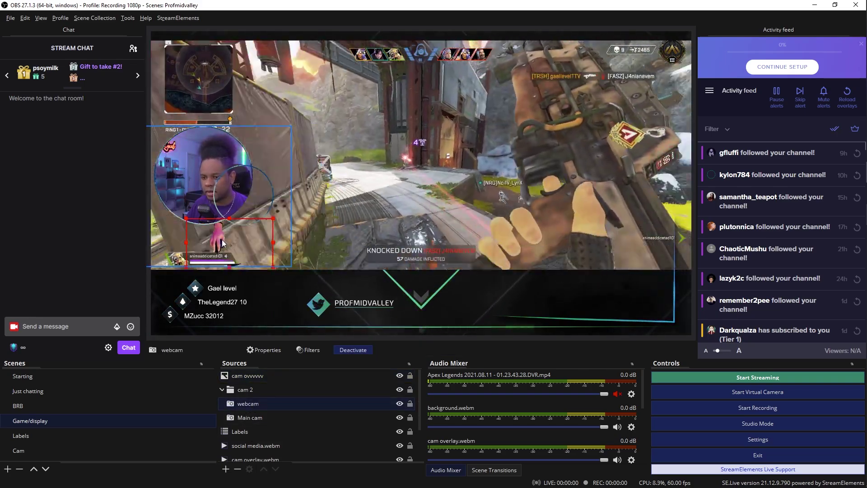
drag(222, 239, 234, 187)
right_click(249, 404)
click(272, 387)
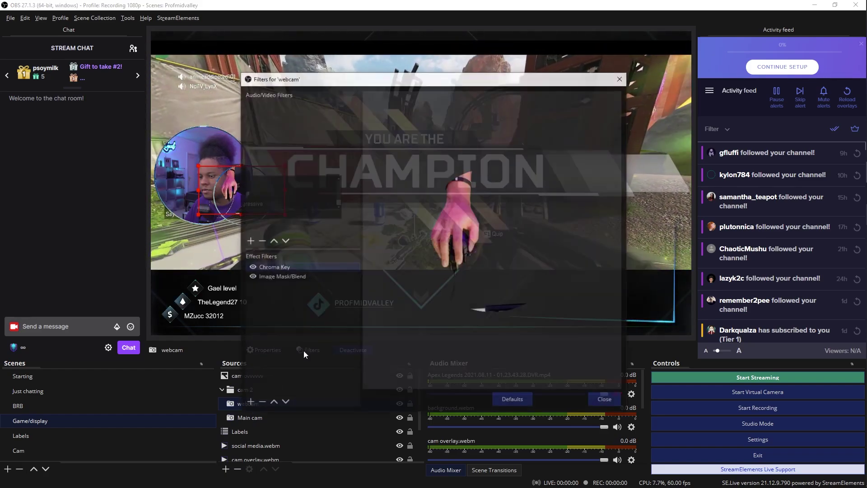
click(251, 266)
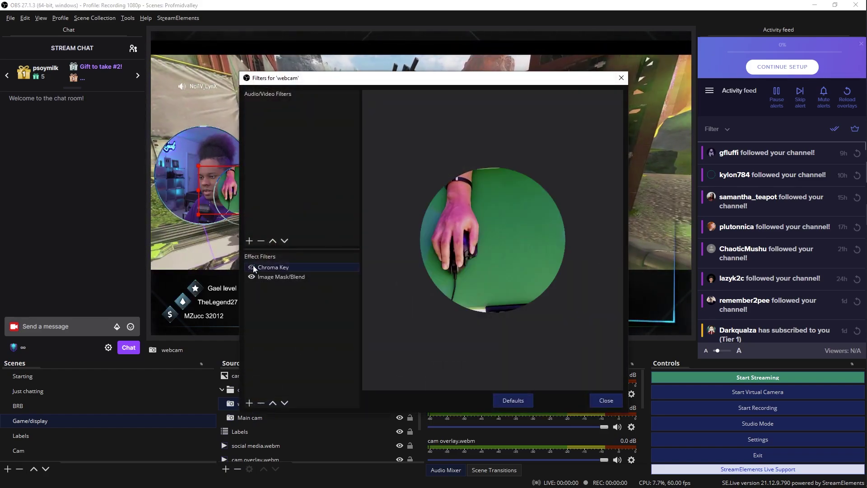
click(606, 400)
drag(284, 215, 287, 219)
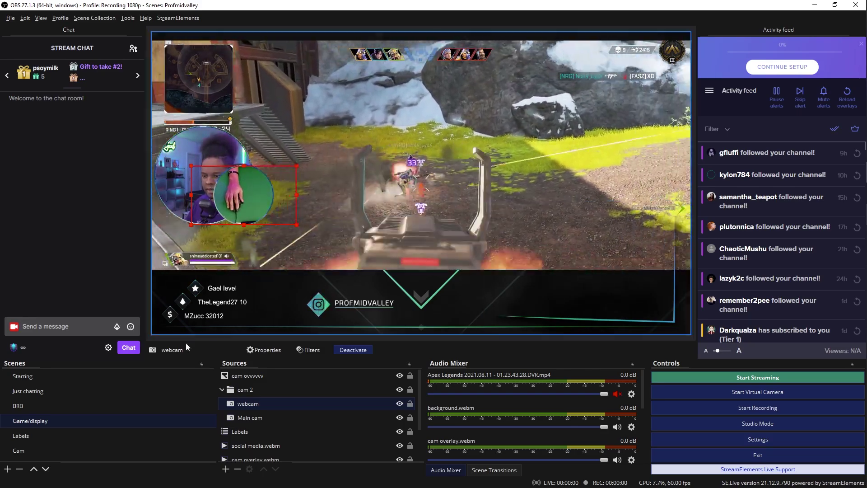
- Switch from Just chatting to the Cam scene and back to Just chatting
click(53, 399)
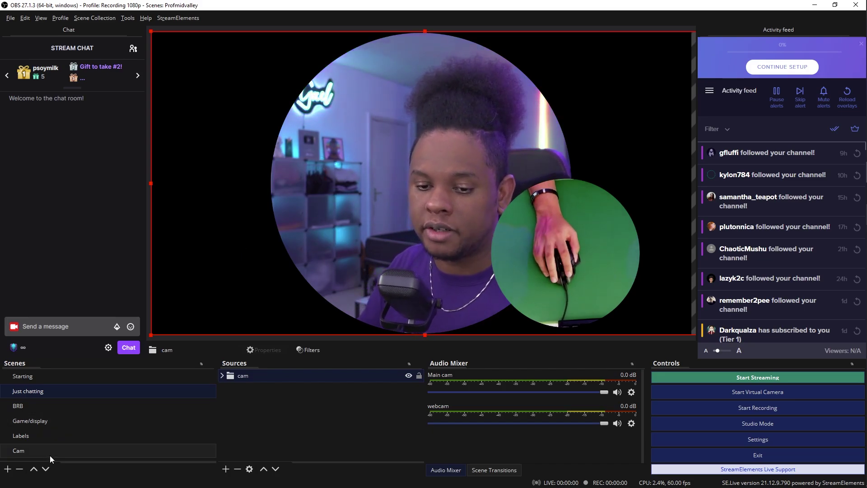
click(87, 455)
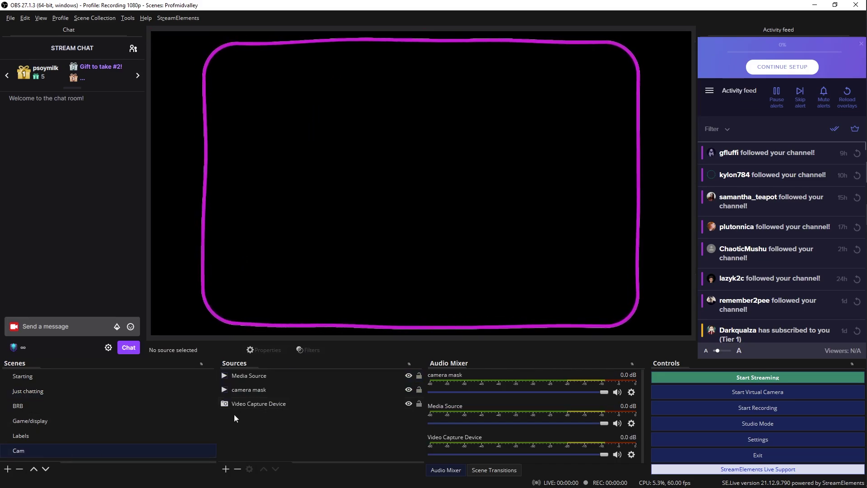
click(28, 391)
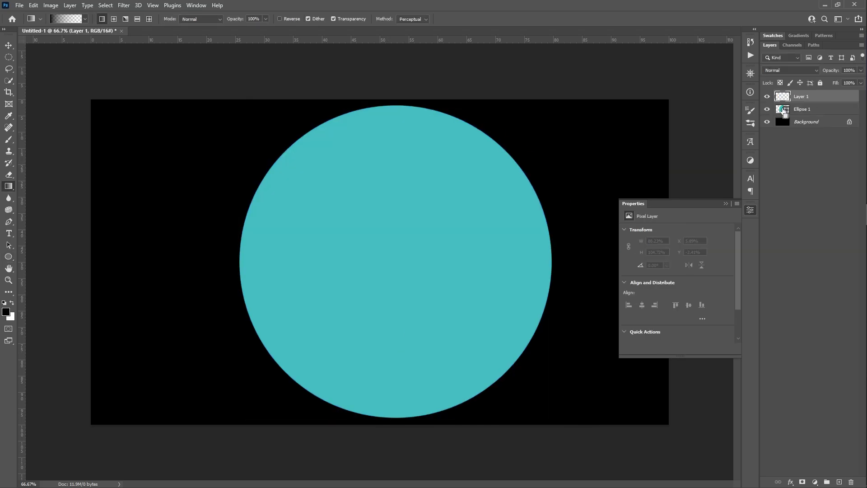
- Darken the lower part of the diamond shape with a gradient
drag(390, 365, 389, 274)
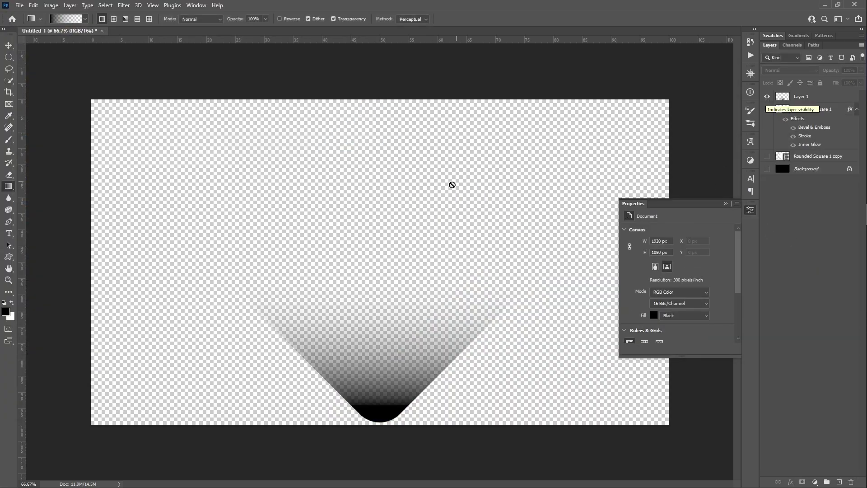
click(19, 5)
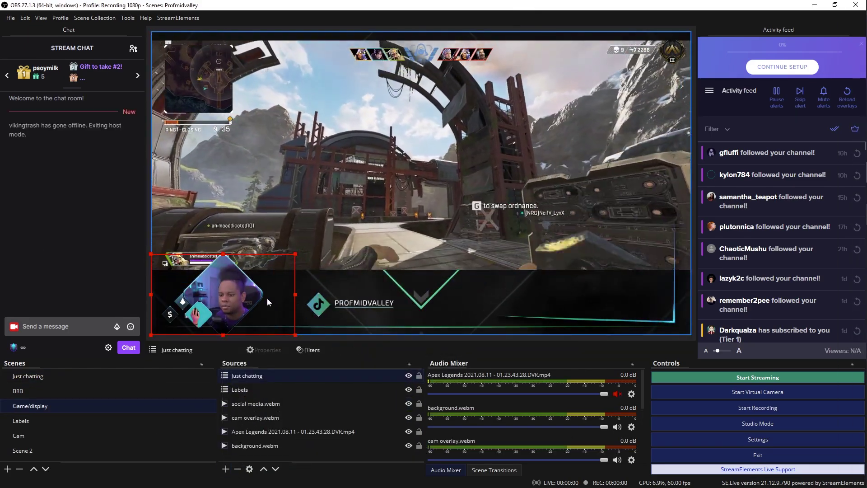
- Move the diamond cam up over the gameplay, then switch to the Just chatting scene
drag(196, 296, 188, 175)
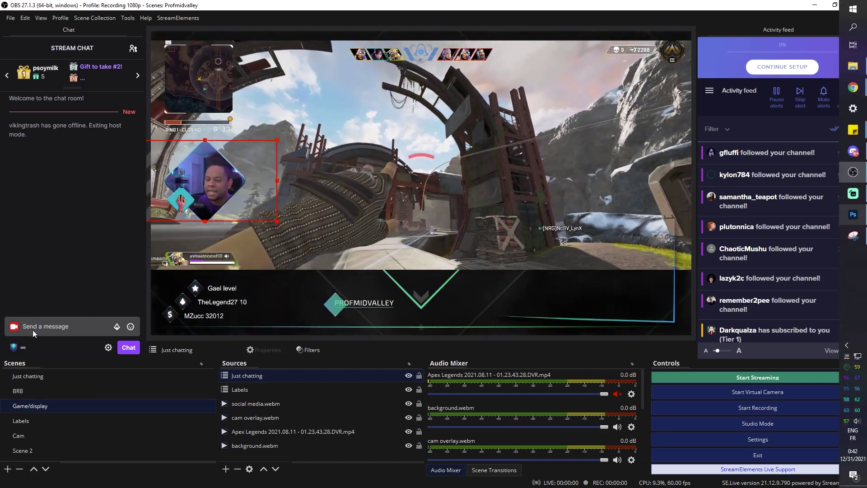
click(17, 391)
click(21, 375)
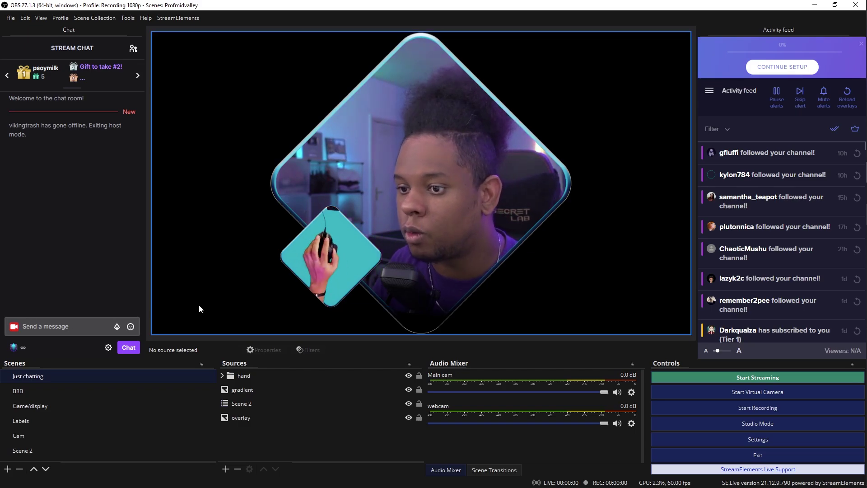
mouse_move(863, 171)
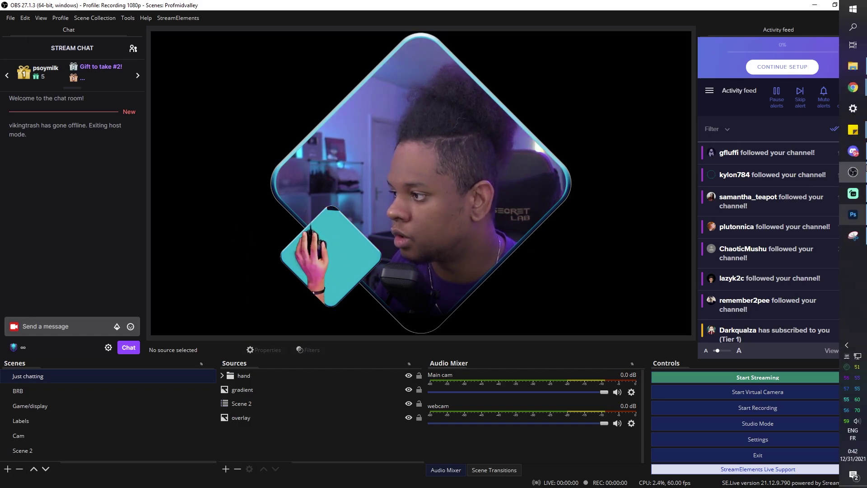
- Show the Rounded Square 1 copy and Background layers, hide Layer 1, and paint the diamond's top black
click(851, 216)
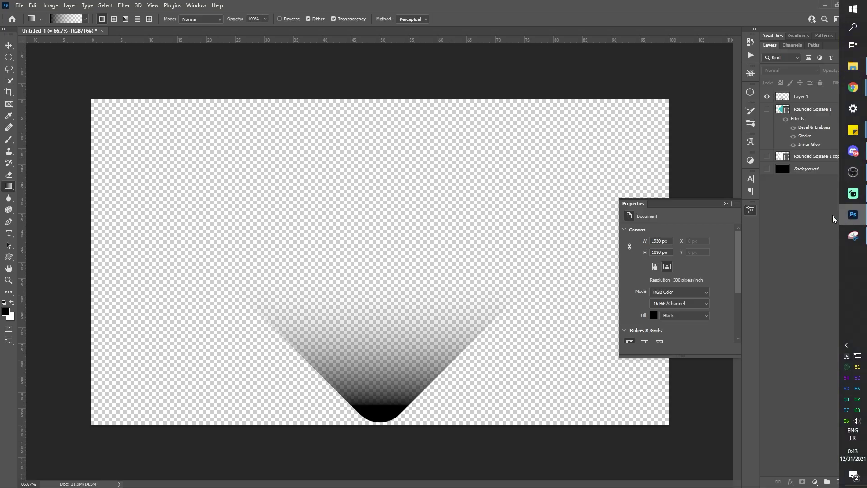
click(766, 156)
click(767, 168)
click(766, 97)
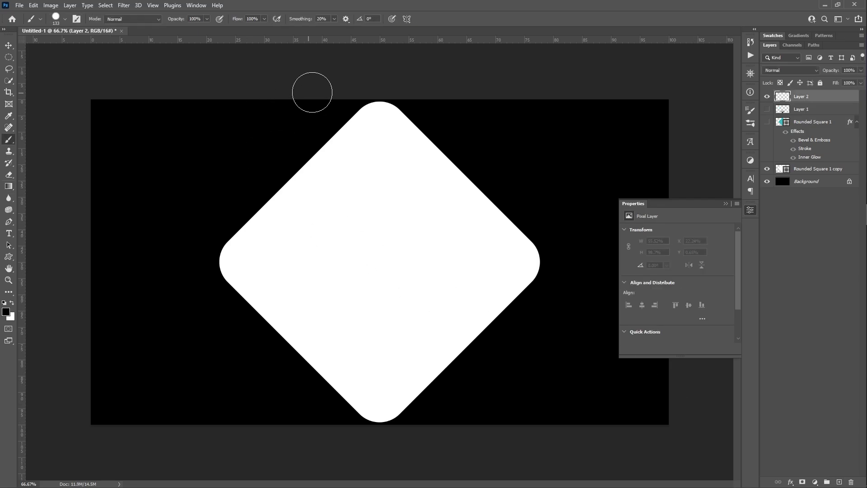
shift+click(474, 122)
- Quick Export the diamond mask as a PNG, square.png, into the mask folder
click(19, 5)
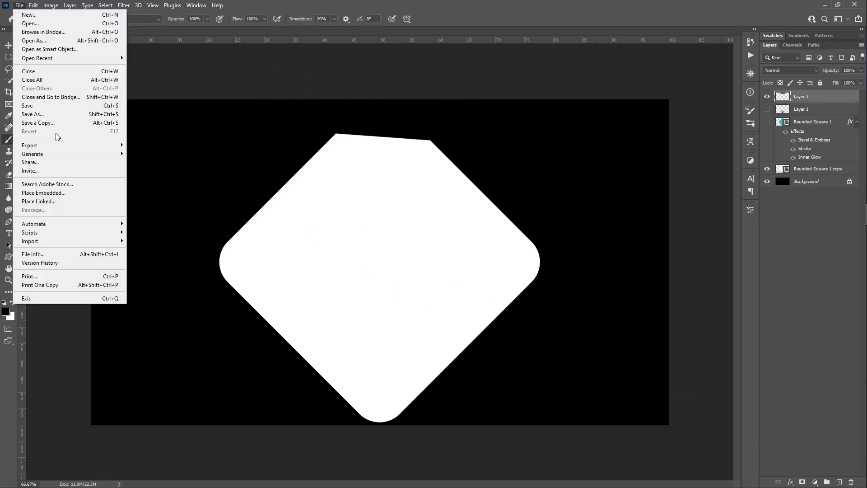
mouse_move(60, 150)
click(204, 145)
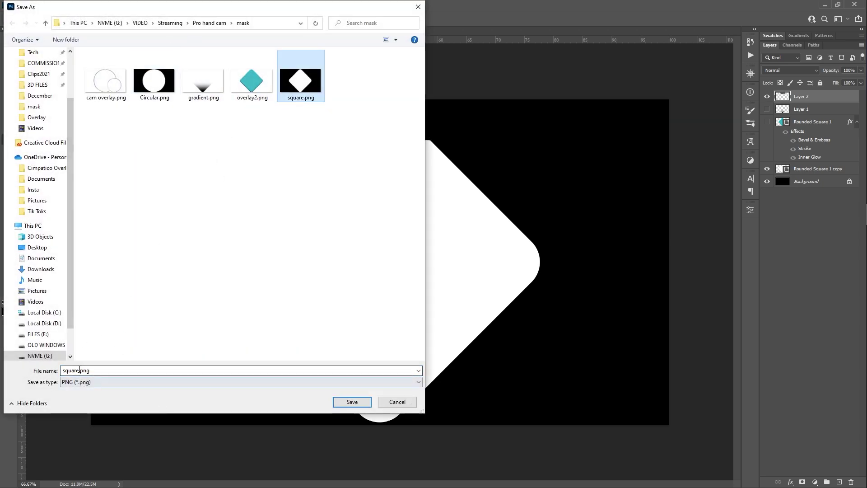
key(Return)
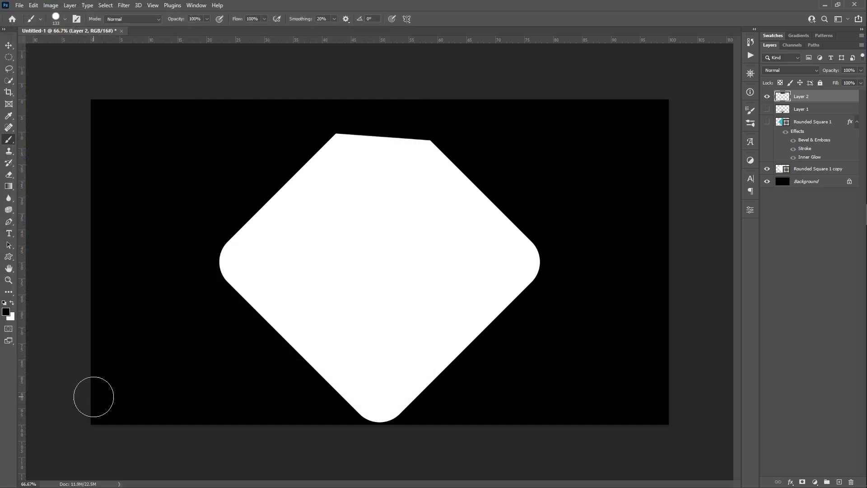
key(alt+Tab)
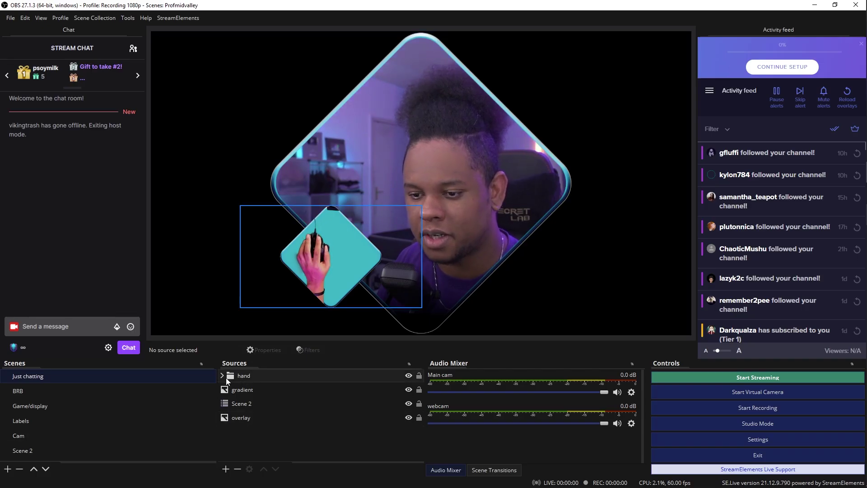
- Point the webcam's Image Mask/Blend filter at square1.png
click(224, 375)
right_click(252, 389)
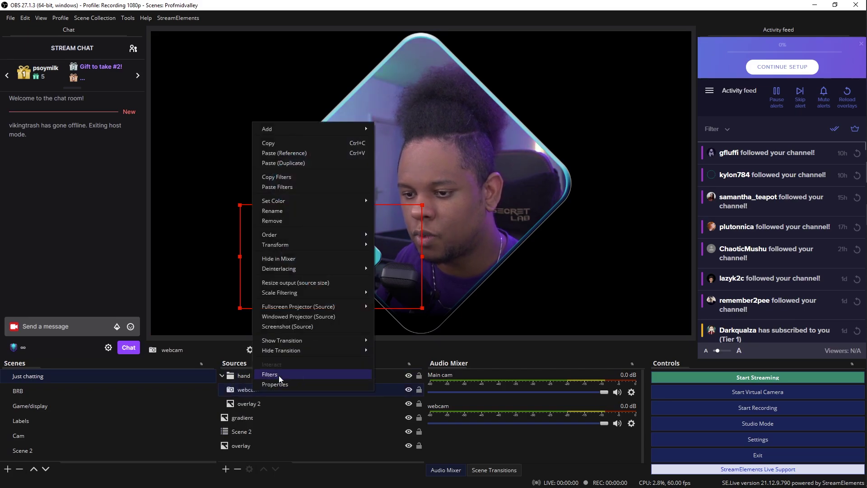
click(304, 374)
click(263, 280)
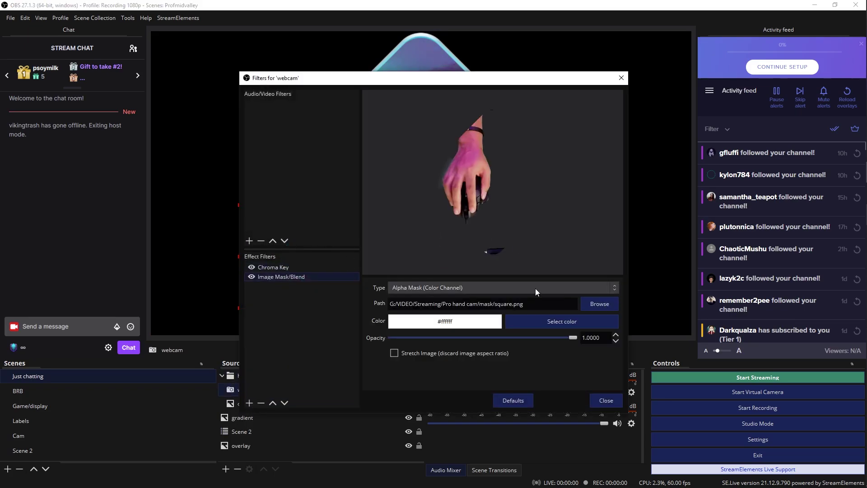
click(600, 303)
double_click(611, 174)
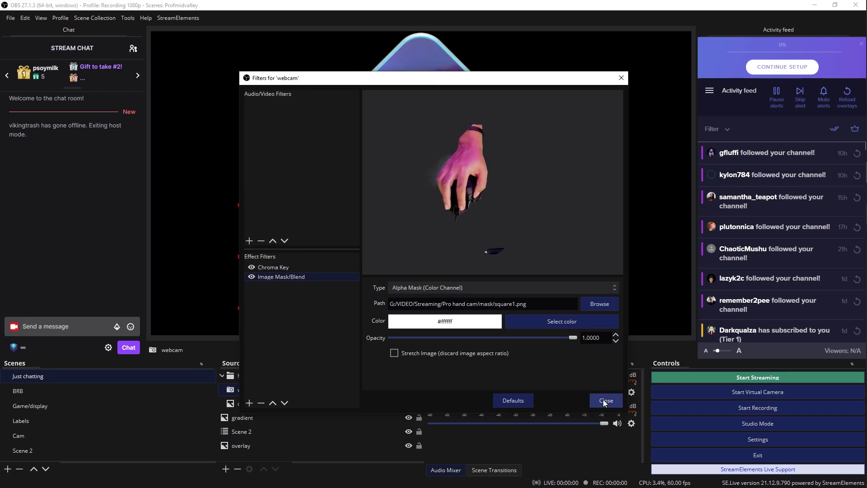
- Flip the black patch on Layer 2 vertically in Photoshop
drag(435, 84, 363, 129)
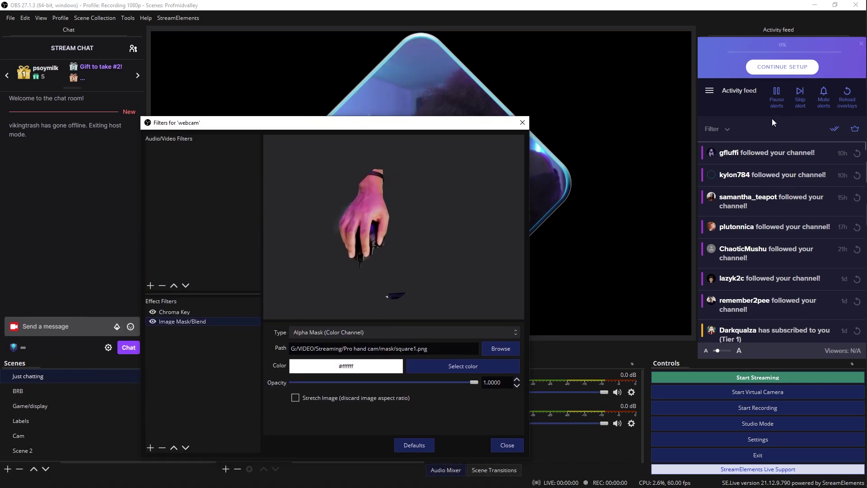
right_click(375, 145)
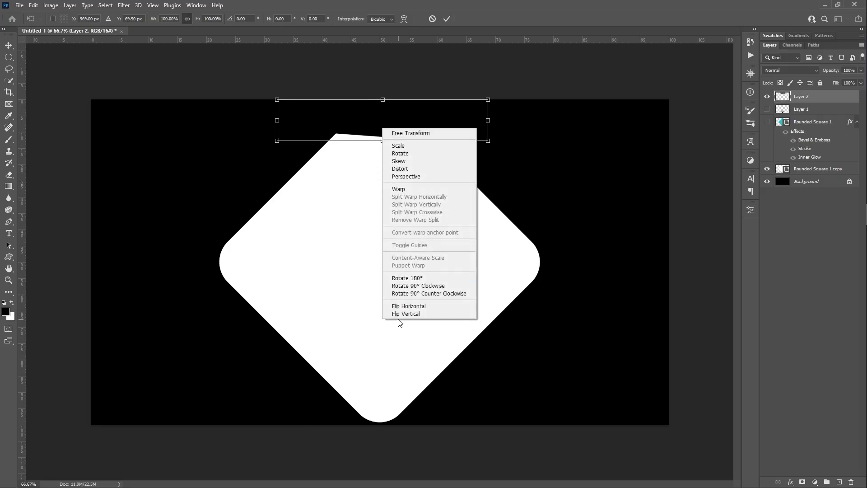
click(398, 314)
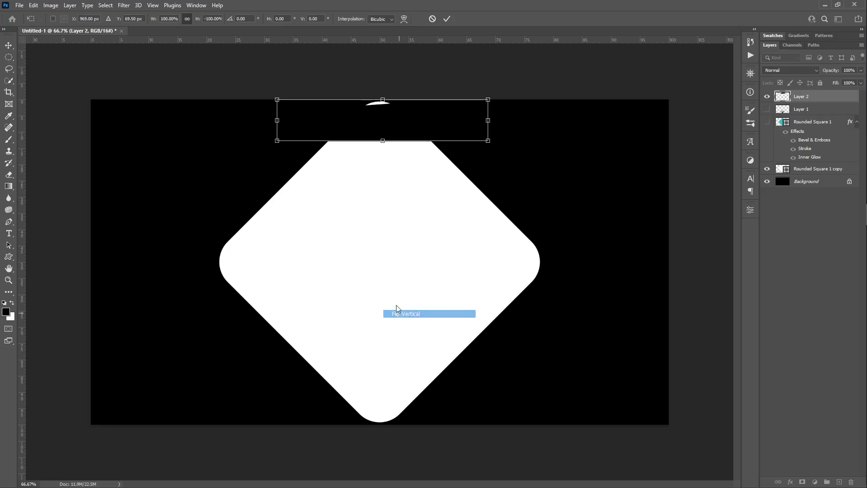
- Move the flipped patch to the diamond's bottom corner and re-export the mask as PNG
drag(347, 124, 349, 465)
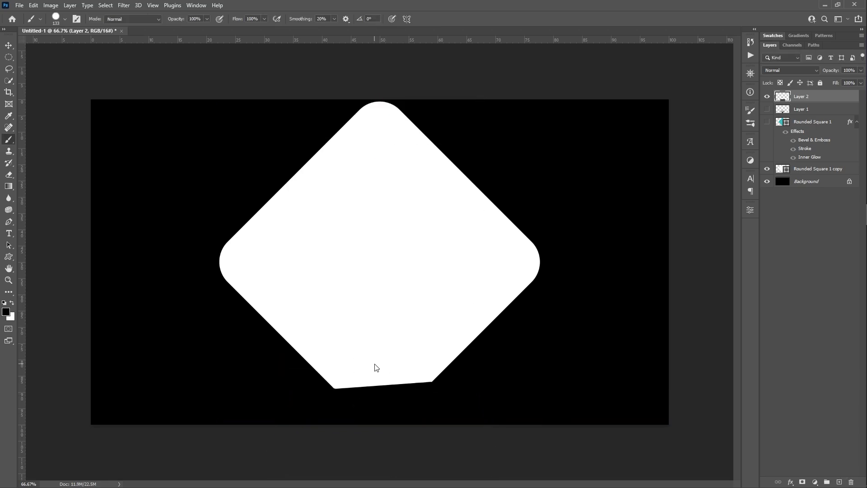
click(19, 5)
mouse_move(93, 145)
click(183, 144)
key(alt+Tab)
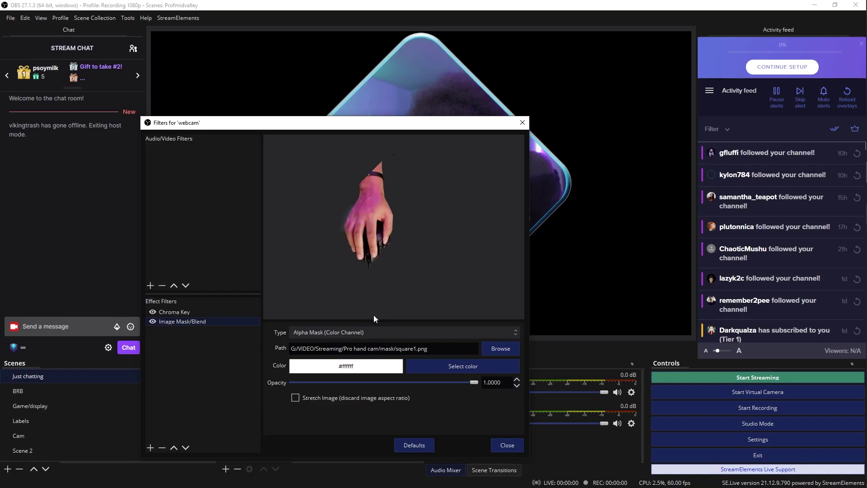
- Close the Filters for 'webcam' dialog to view the masked diamond hand cam
click(507, 445)
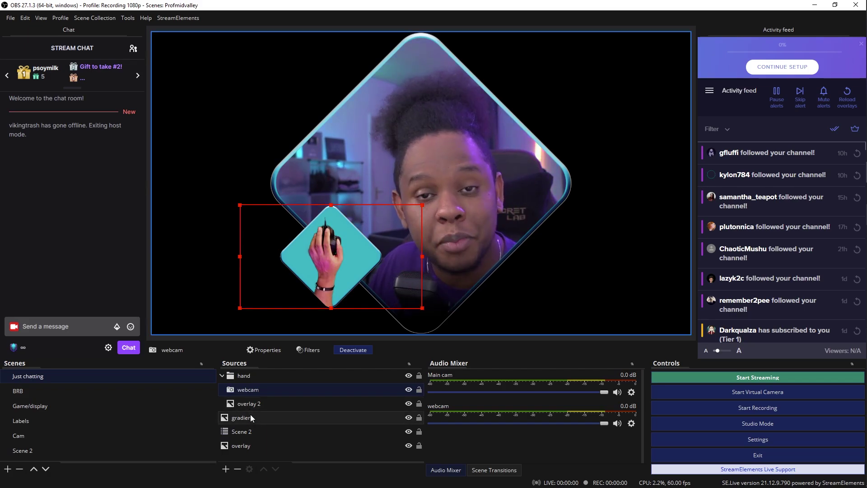
click(243, 445)
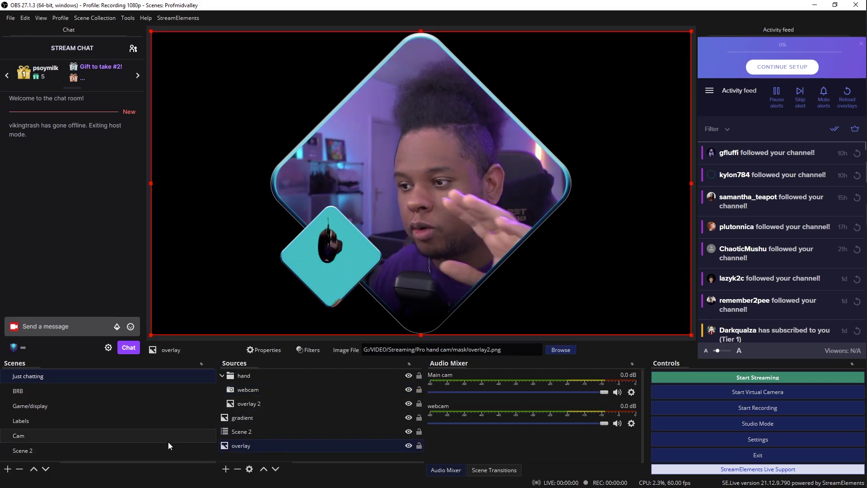